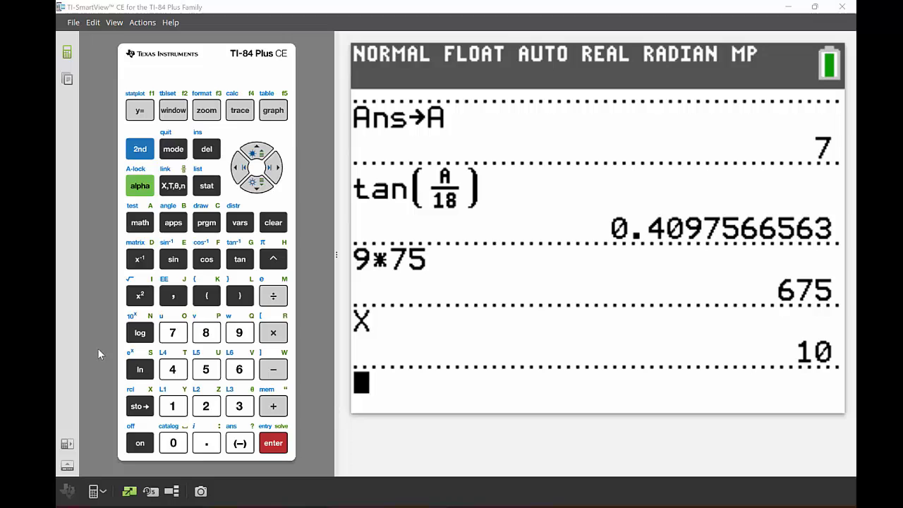
Step: Clear the home screen and scroll up to the earliest calculation in the history
{"action": "left_click", "coordinate": [129, 331]}
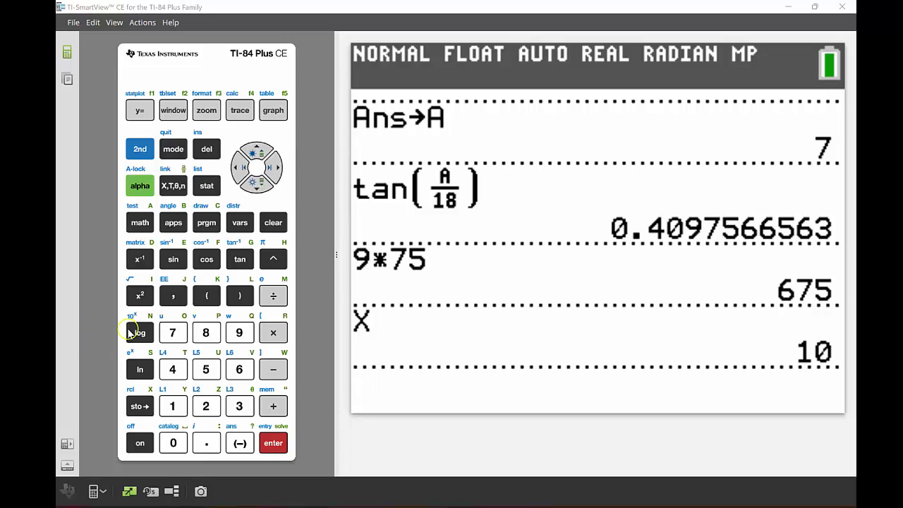
{"action": "left_click", "coordinate": [280, 224]}
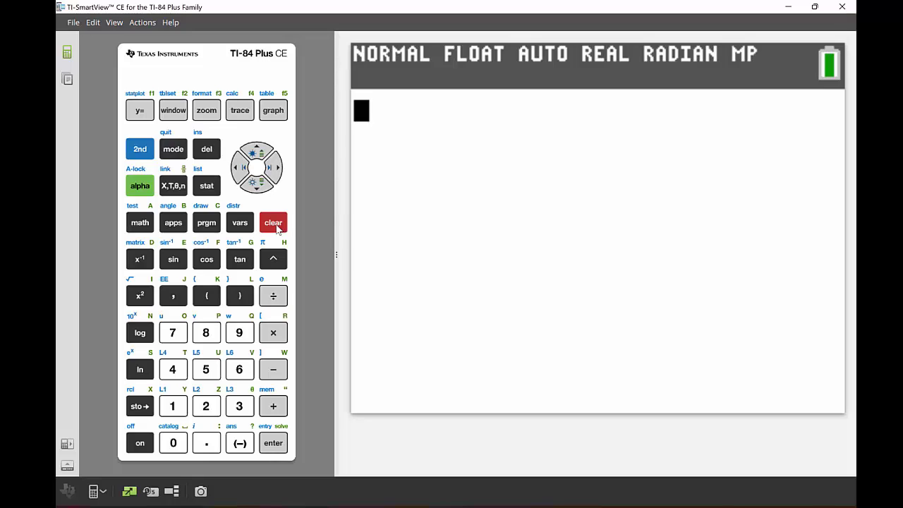
{"action": "left_click", "coordinate": [257, 150]}
{"action": "left_click", "coordinate": [257, 151]}
{"action": "left_click", "coordinate": [257, 150]}
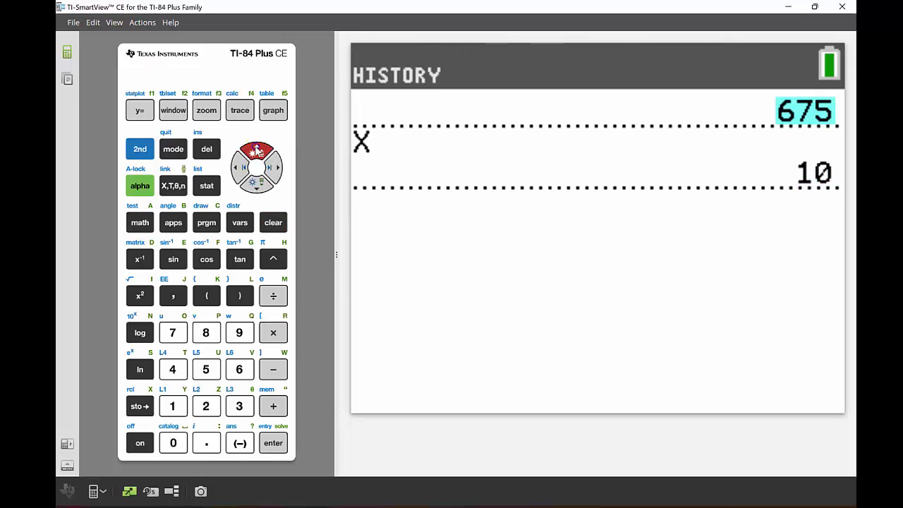
{"action": "left_click", "coordinate": [257, 150]}
{"action": "left_click", "coordinate": [257, 150]}
{"action": "left_click", "coordinate": [257, 150]}
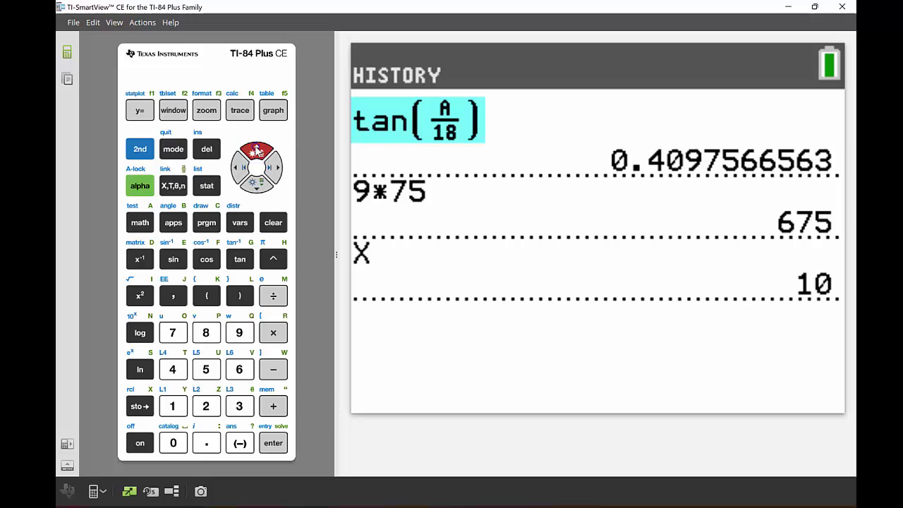
{"action": "left_click", "coordinate": [257, 150]}
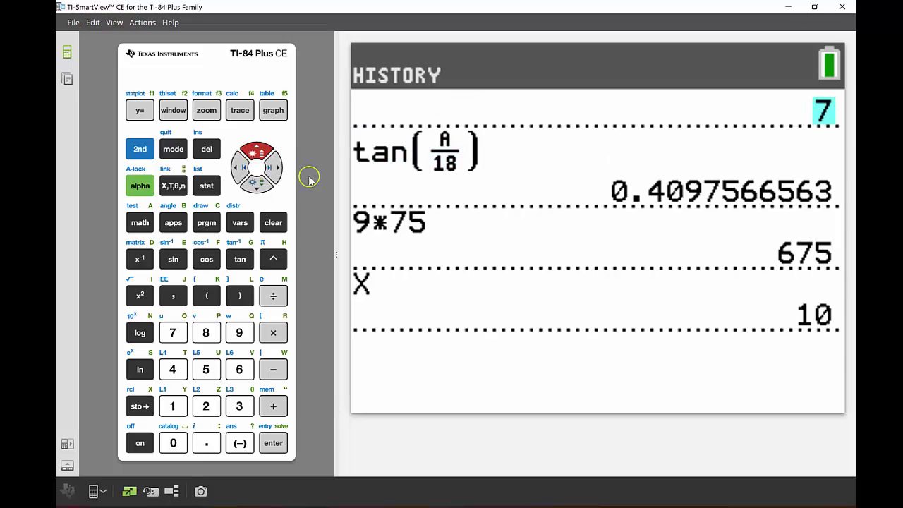
Step: Delete the 9*75 history entry and return down to the entry line
{"action": "left_click", "coordinate": [258, 185]}
{"action": "left_click", "coordinate": [258, 185]}
{"action": "left_click", "coordinate": [258, 185]}
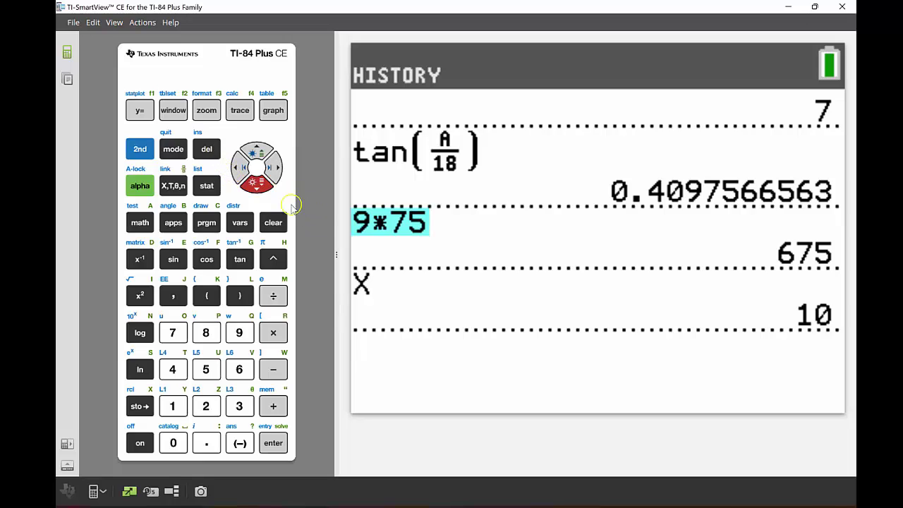
{"action": "left_click", "coordinate": [207, 151]}
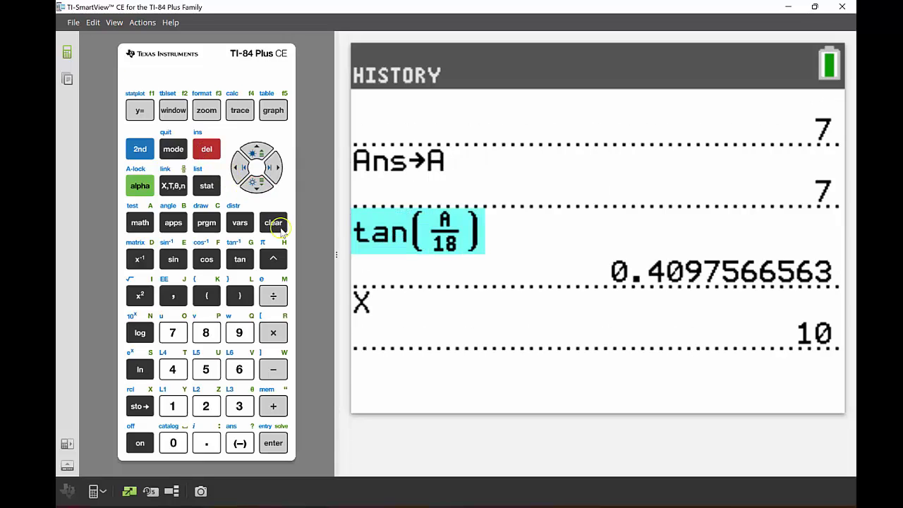
{"action": "left_click", "coordinate": [256, 185]}
{"action": "left_click", "coordinate": [256, 185]}
{"action": "left_click", "coordinate": [256, 187]}
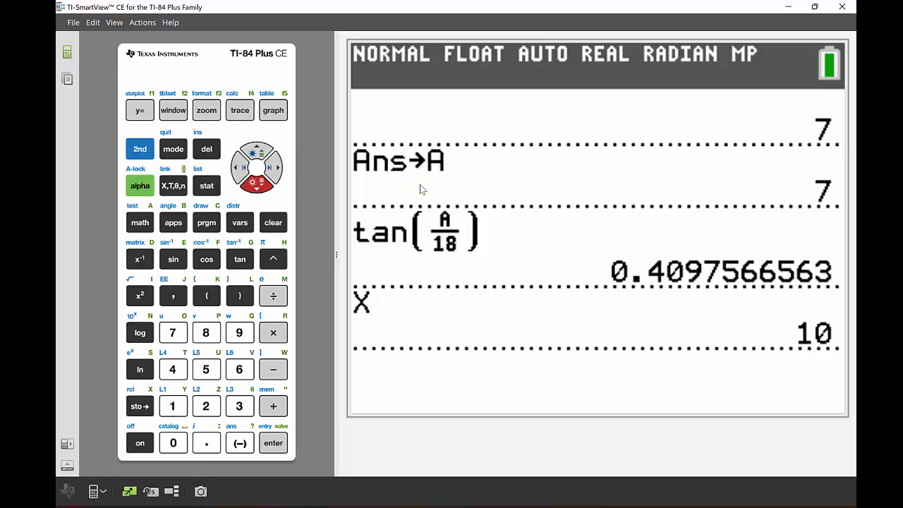
{"action": "left_click", "coordinate": [272, 223]}
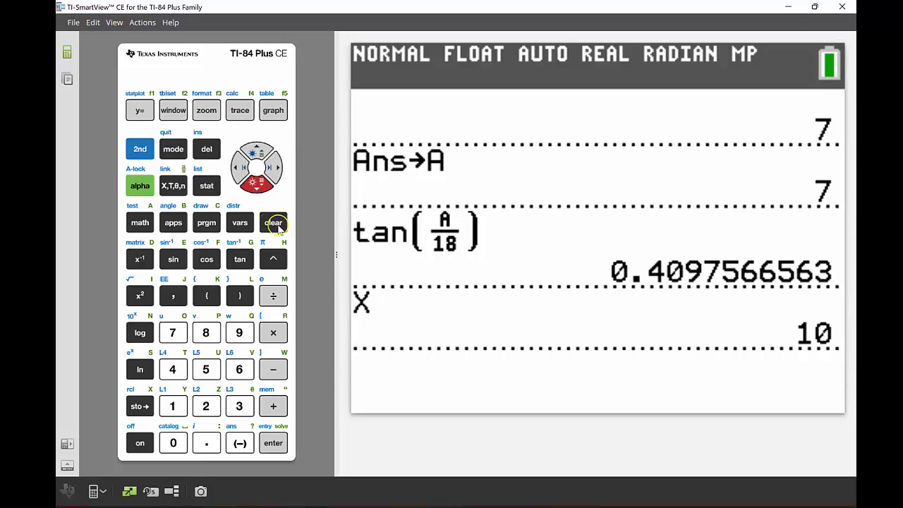
{"action": "left_click", "coordinate": [315, 235]}
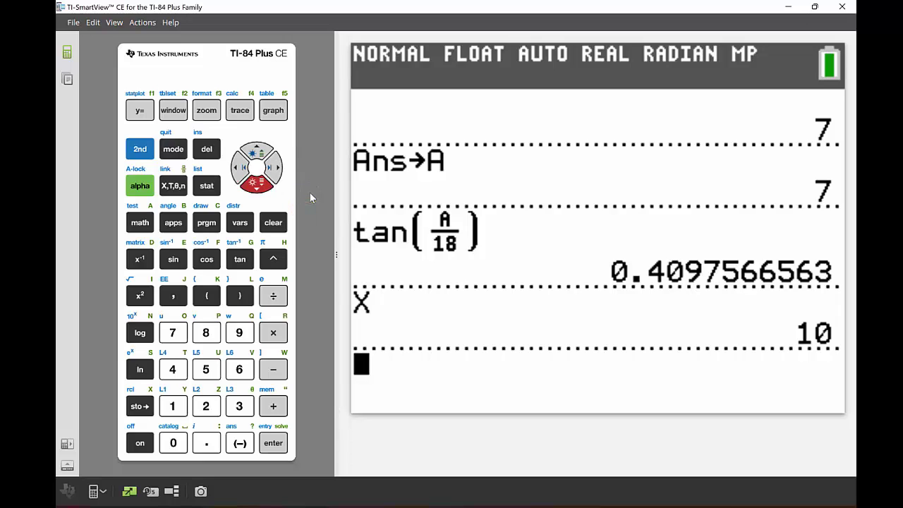
Step: Delete real variable A via MEMORY > Mem Management/Delete > Real, then reopen MEMORY
{"action": "left_click", "coordinate": [274, 224]}
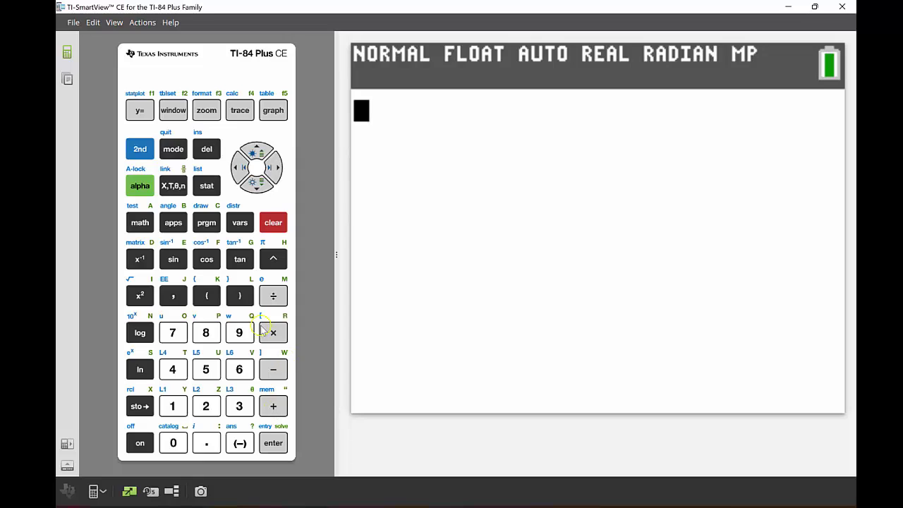
{"action": "left_click", "coordinate": [140, 149]}
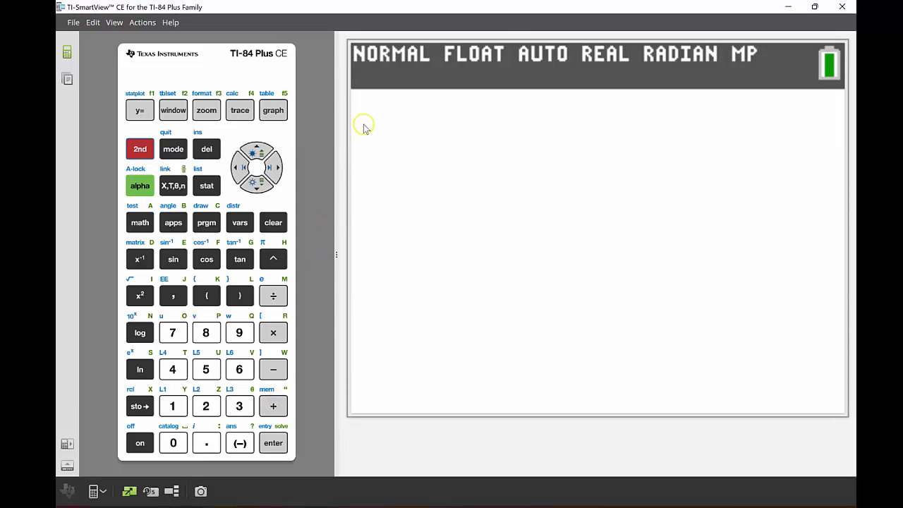
{"action": "left_click", "coordinate": [272, 407]}
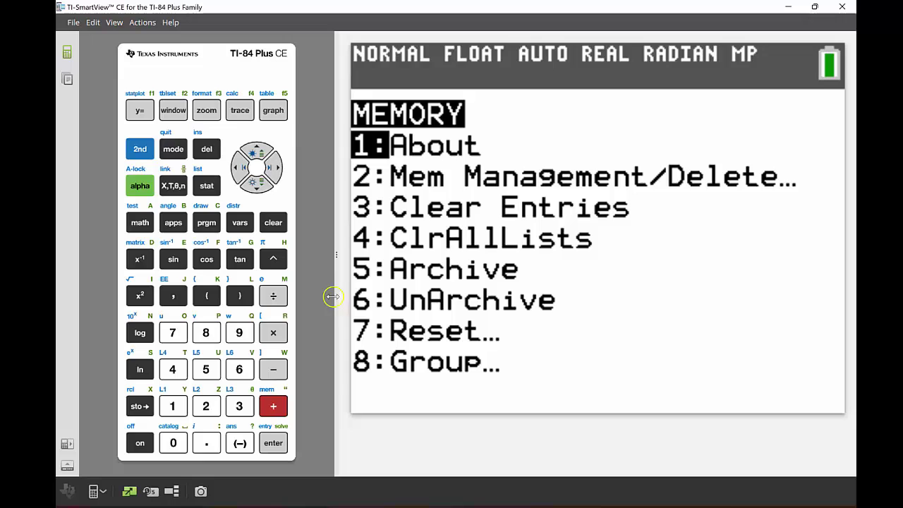
{"action": "left_click", "coordinate": [255, 187]}
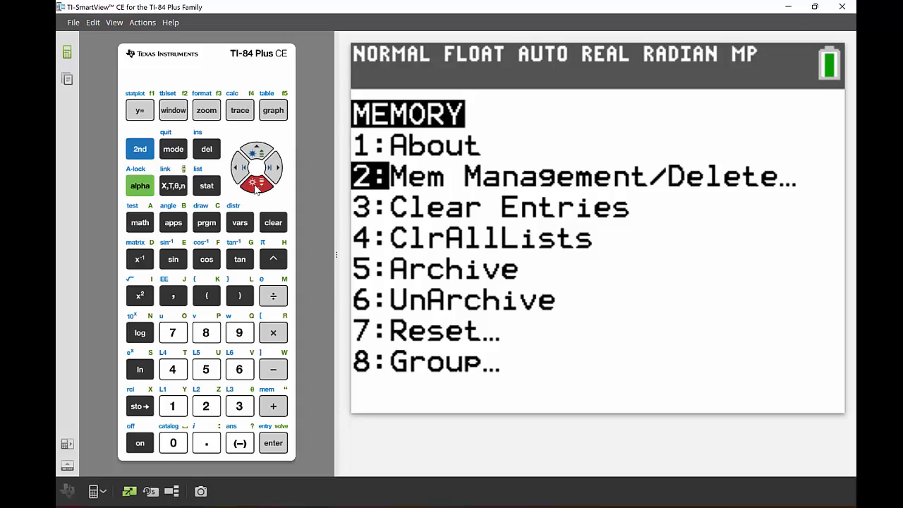
{"action": "left_click", "coordinate": [273, 443]}
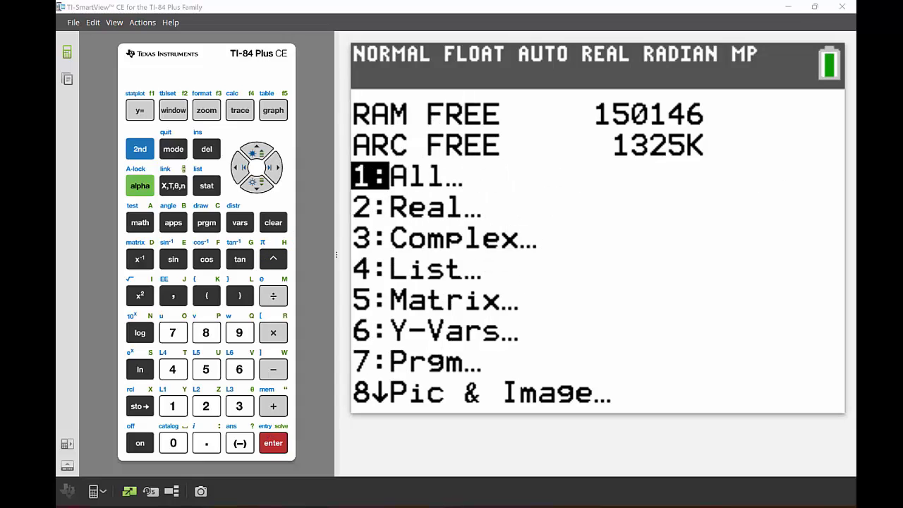
{"action": "left_click", "coordinate": [256, 184]}
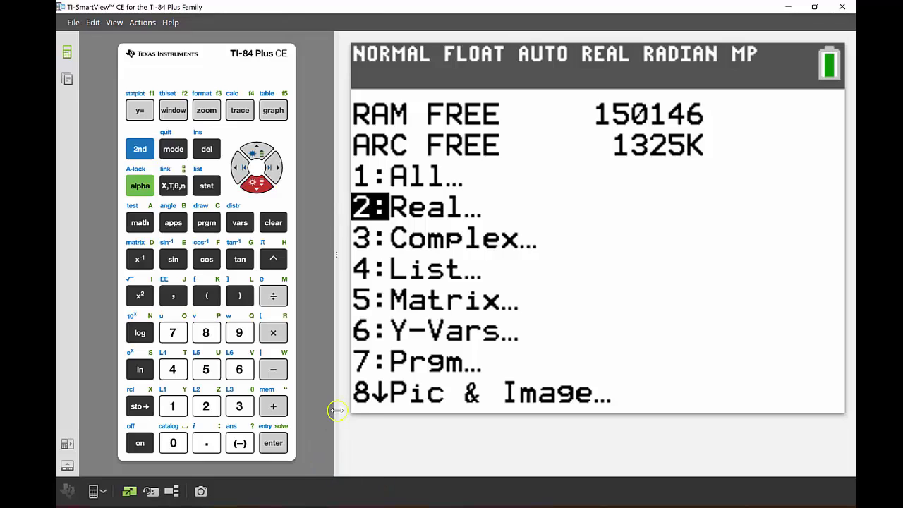
{"action": "left_click", "coordinate": [272, 449]}
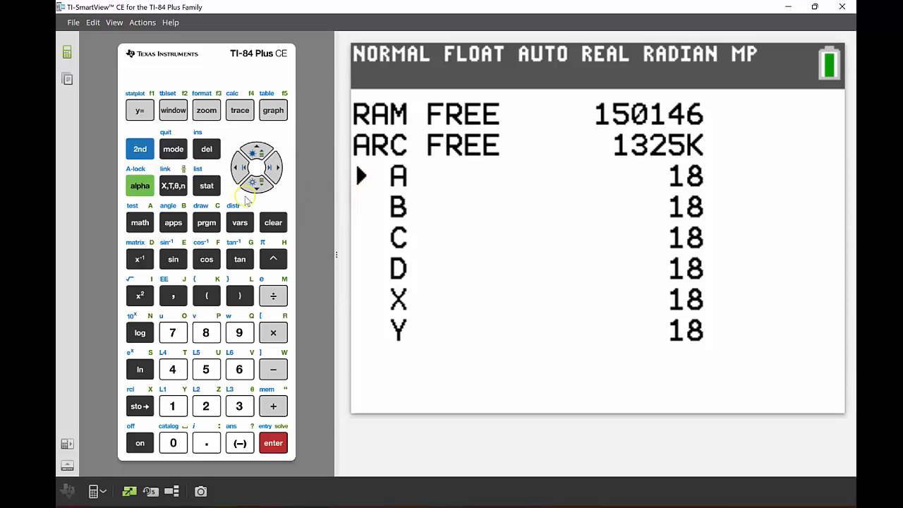
{"action": "left_click", "coordinate": [207, 150]}
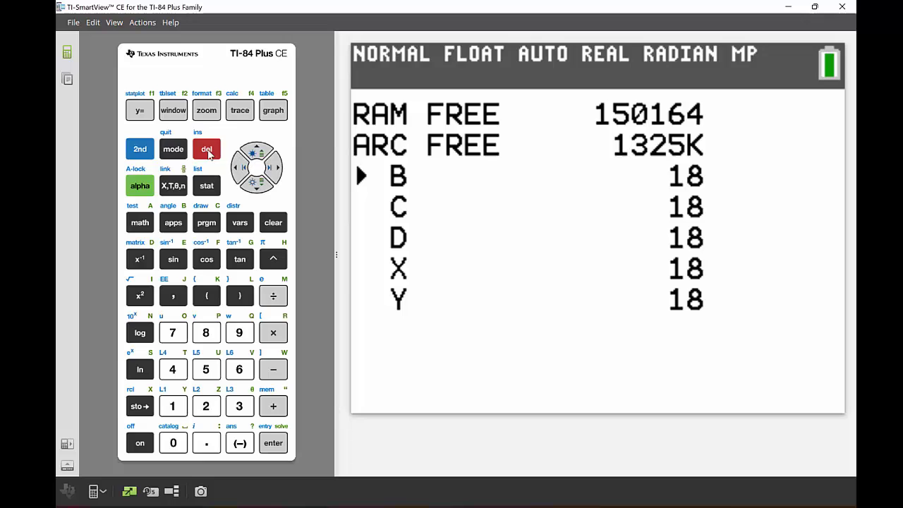
{"action": "left_click", "coordinate": [142, 150]}
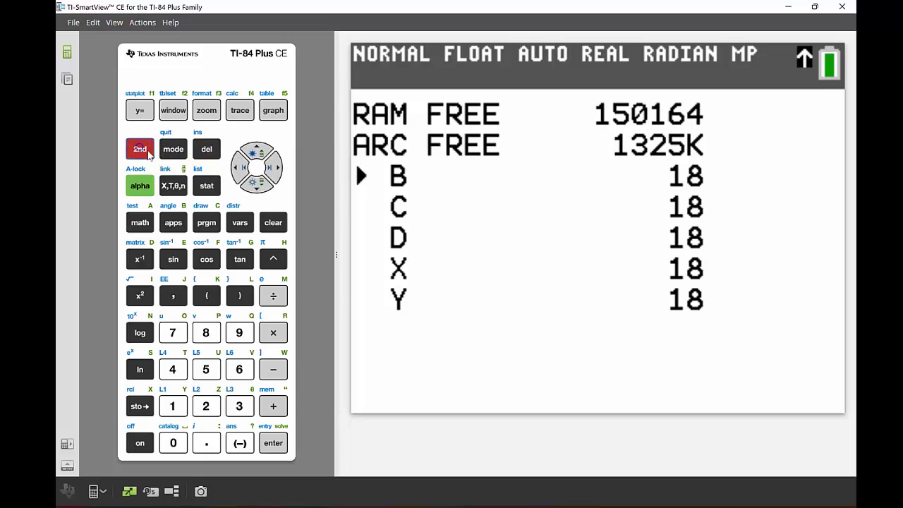
Step: List every stored item under Mem Management/Delete > All, showing PYTHAG, Image1–Image5, L1, L2
{"action": "left_click", "coordinate": [273, 407]}
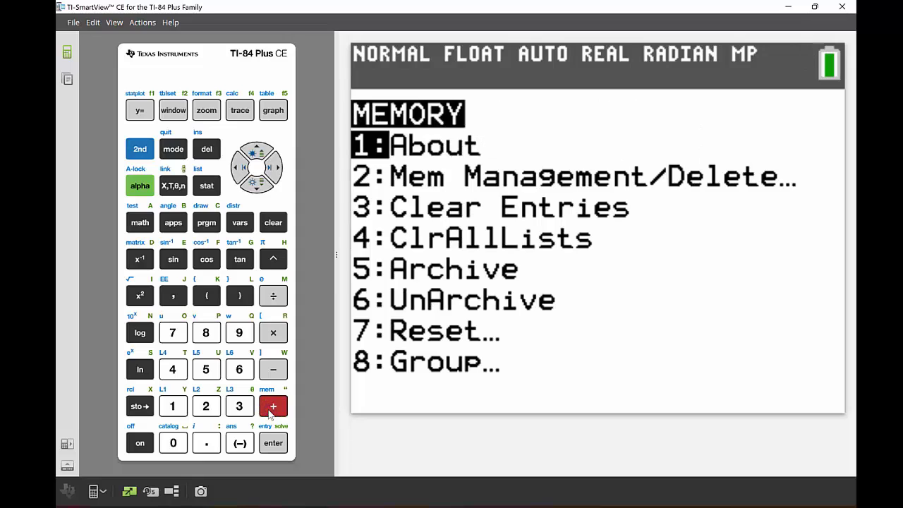
{"action": "key", "text": "Down"}
{"action": "key", "text": "Return"}
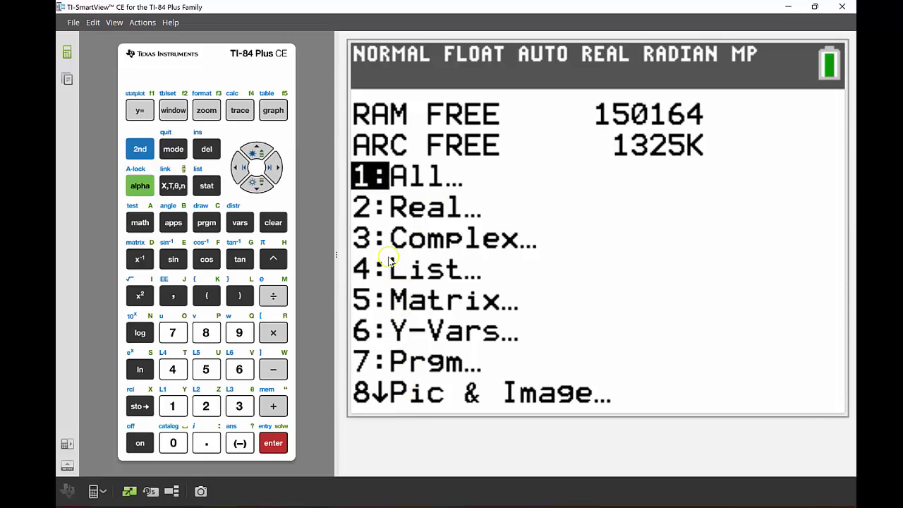
{"action": "left_click", "coordinate": [276, 448]}
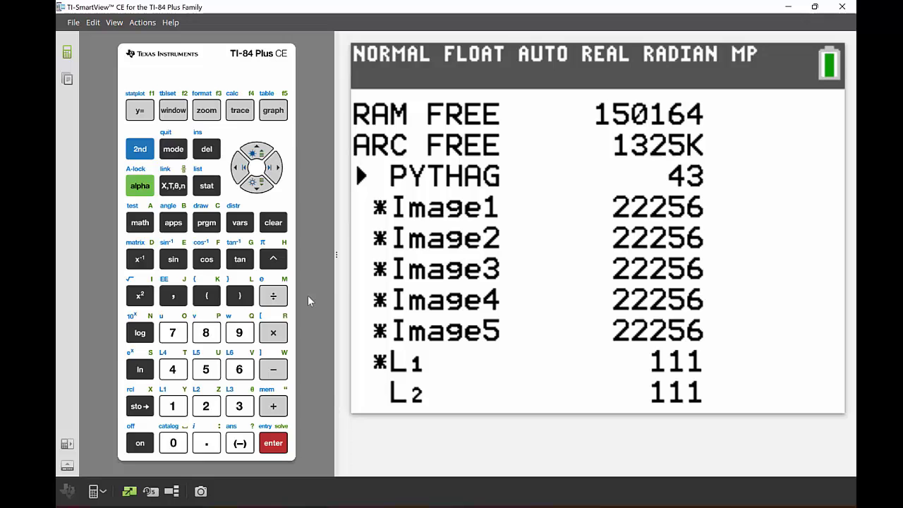
Step: Quit the memory list to the home screen and open MODE with the cursor on MATHPRINT
{"action": "left_click", "coordinate": [141, 149]}
{"action": "left_click", "coordinate": [173, 149]}
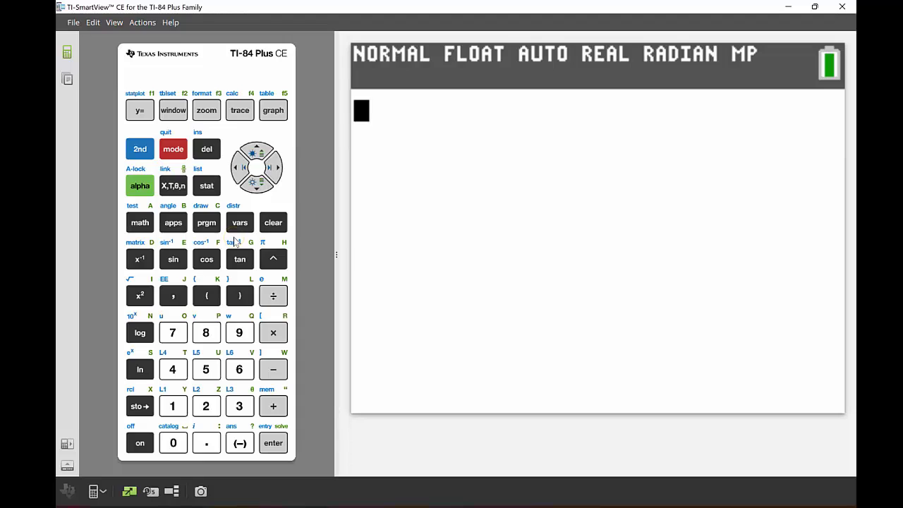
{"action": "left_click", "coordinate": [202, 150]}
{"action": "left_click", "coordinate": [178, 156]}
{"action": "left_click", "coordinate": [183, 173]}
{"action": "left_click", "coordinate": [173, 149]}
{"action": "left_click", "coordinate": [131, 108]}
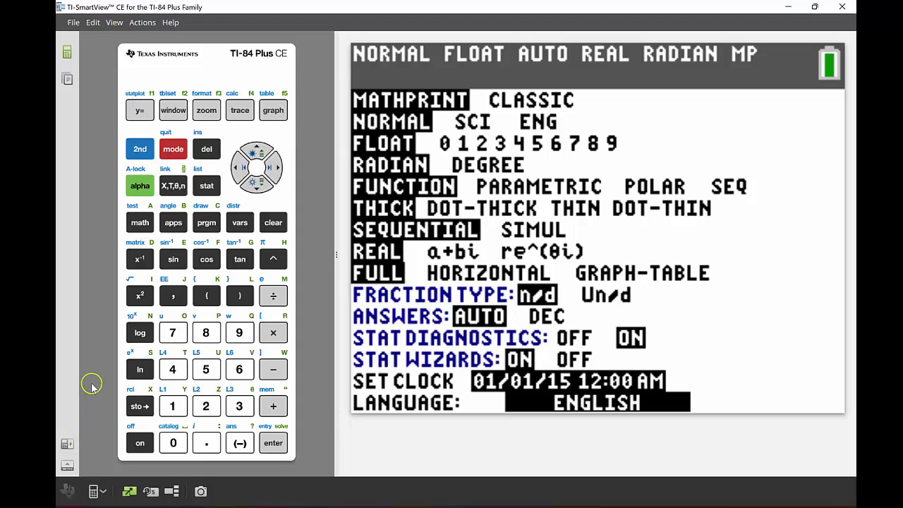
{"action": "key", "text": "Up"}
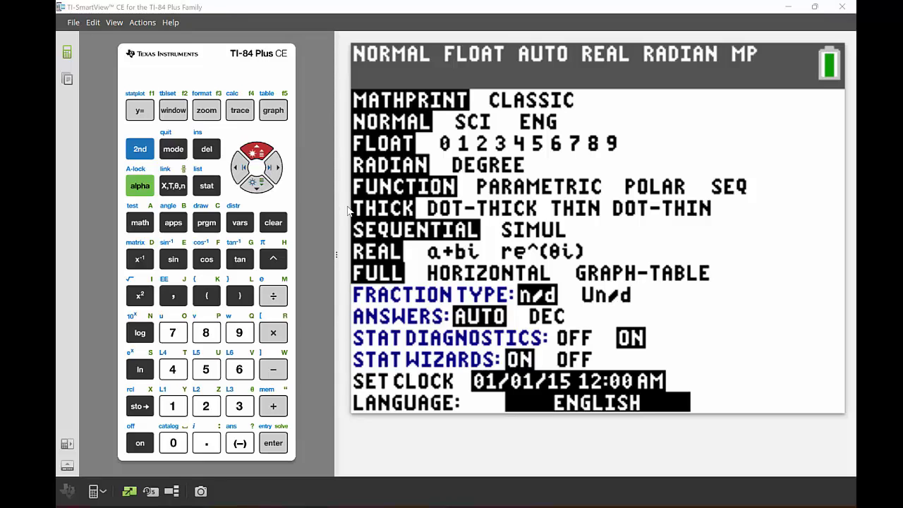
Step: Evaluate 1/2 entered as a stacked n/d fraction on the home screen
{"action": "left_click", "coordinate": [352, 180]}
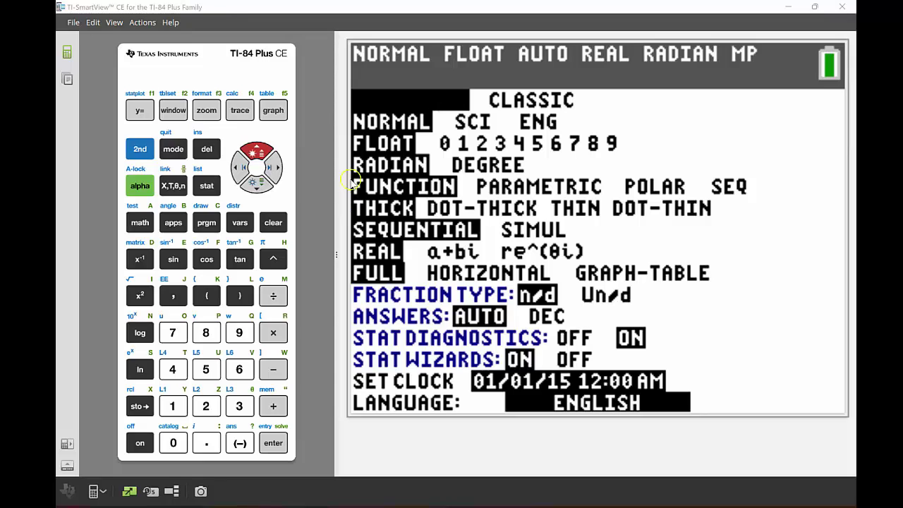
{"action": "left_click", "coordinate": [141, 149]}
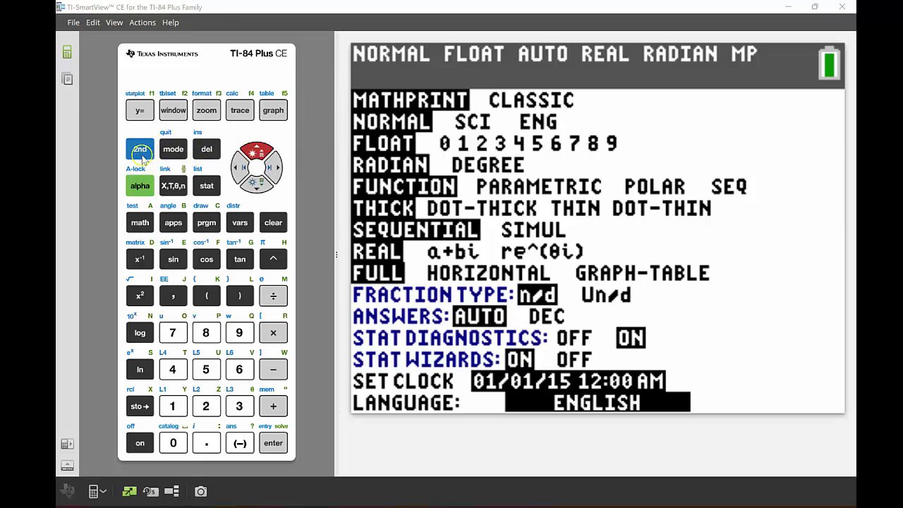
{"action": "left_click", "coordinate": [173, 149]}
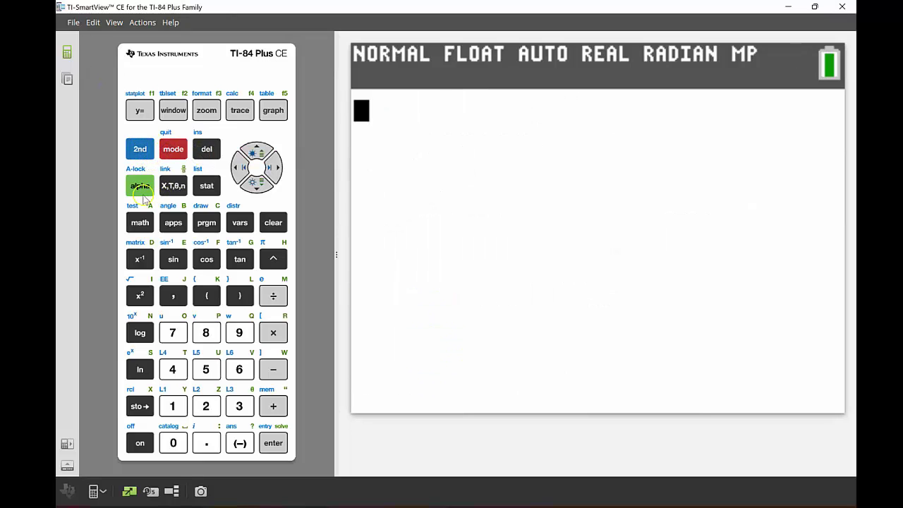
{"action": "left_click", "coordinate": [141, 194]}
{"action": "left_click", "coordinate": [172, 187]}
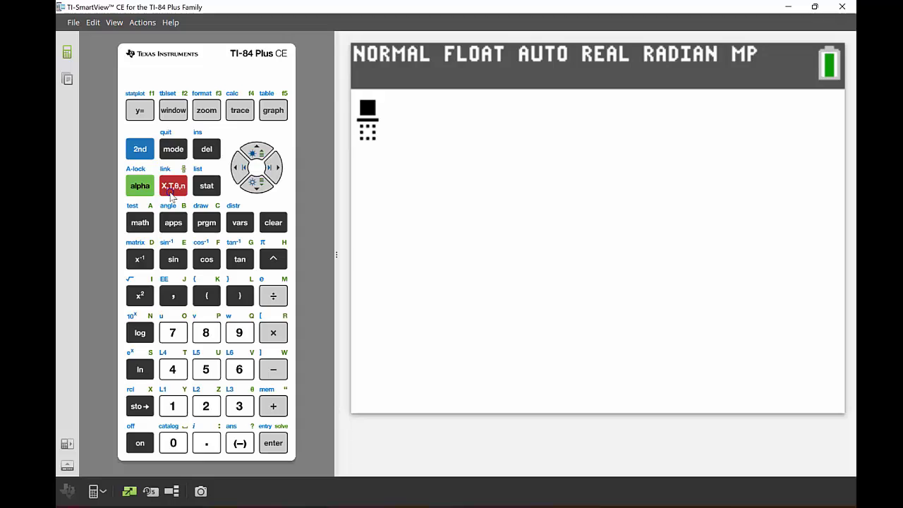
{"action": "type", "text": "1"}
{"action": "key", "text": "Down"}
{"action": "type", "text": "2"}
{"action": "key", "text": "Right"}
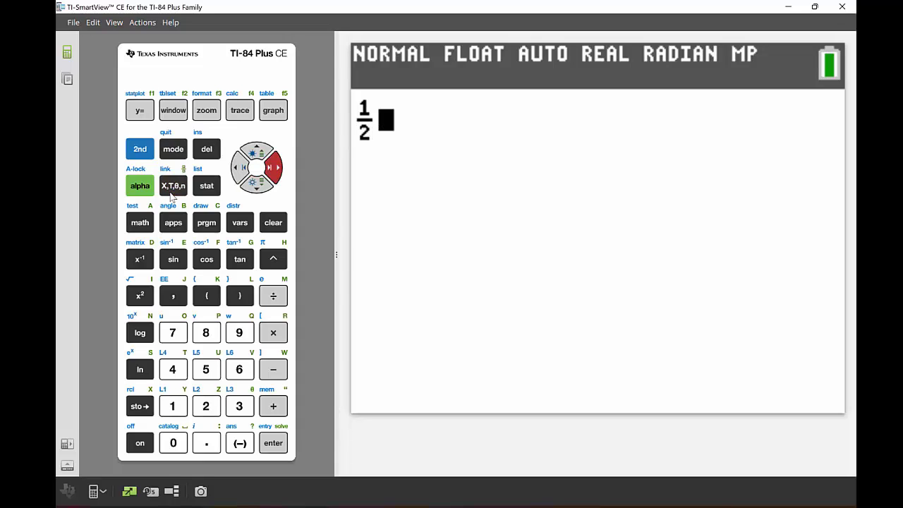
{"action": "key", "text": "Return"}
Step: Switch the display mode from MATHPRINT to CLASSIC and return home
{"action": "left_click", "coordinate": [530, 174]}
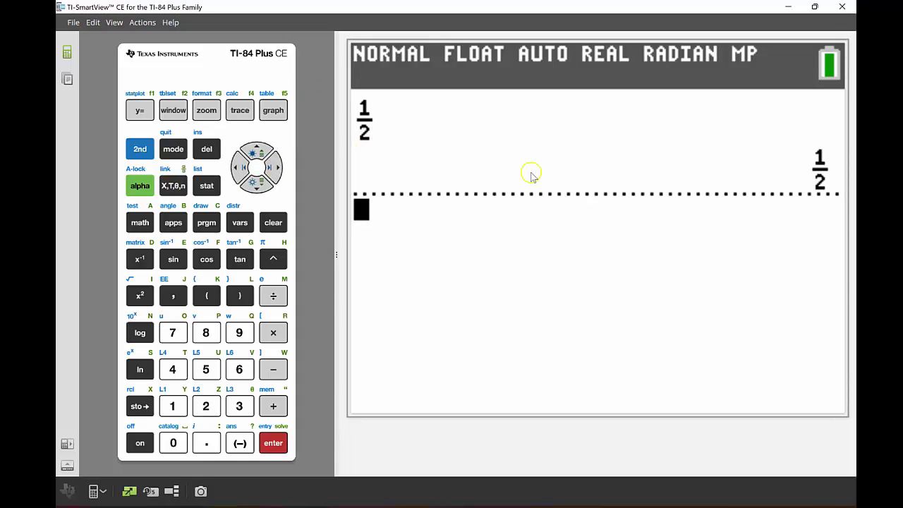
{"action": "left_click", "coordinate": [165, 149]}
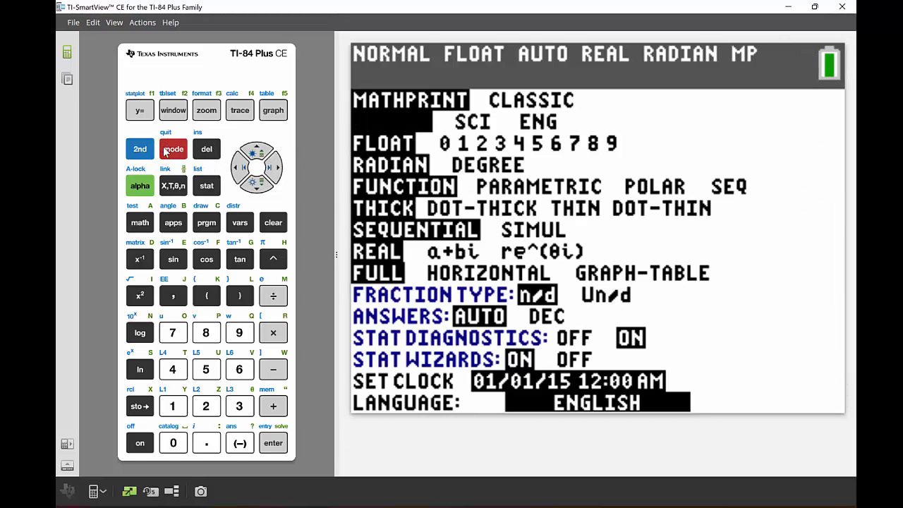
{"action": "key", "text": "Up"}
{"action": "key", "text": "Right"}
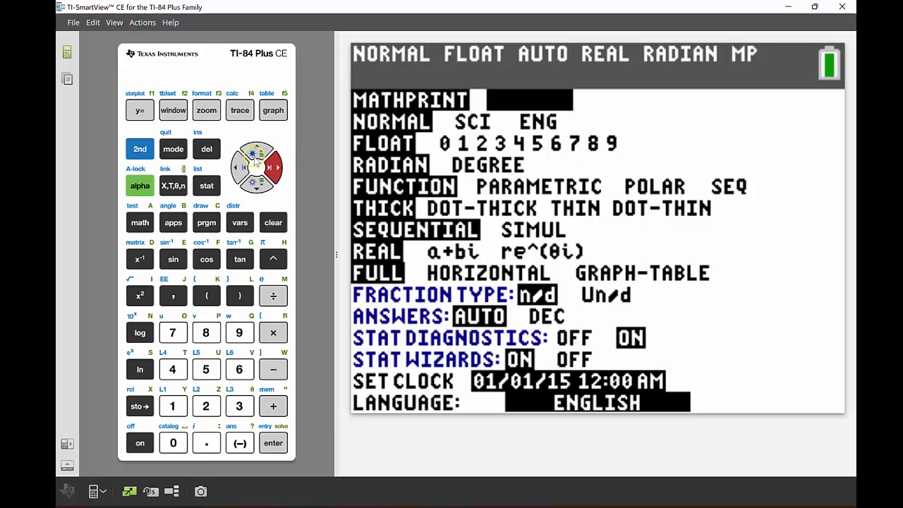
{"action": "left_click", "coordinate": [272, 444]}
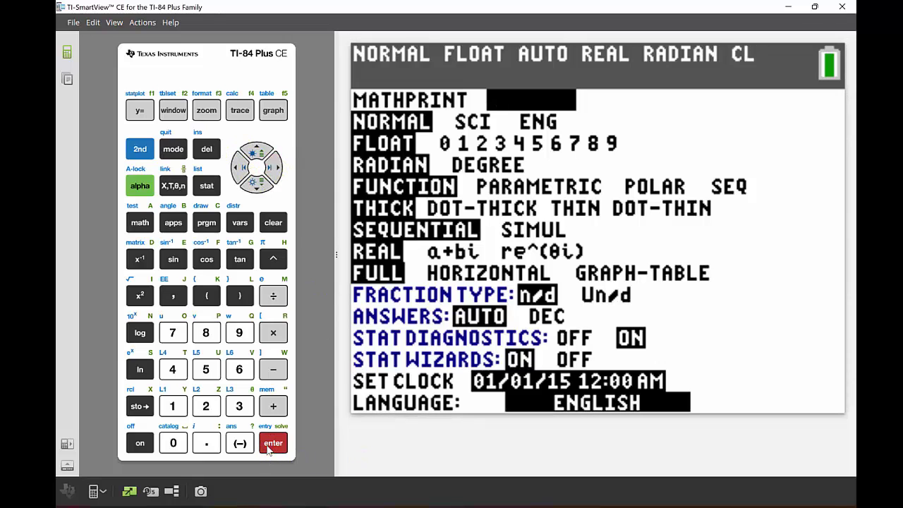
{"action": "left_click", "coordinate": [140, 149]}
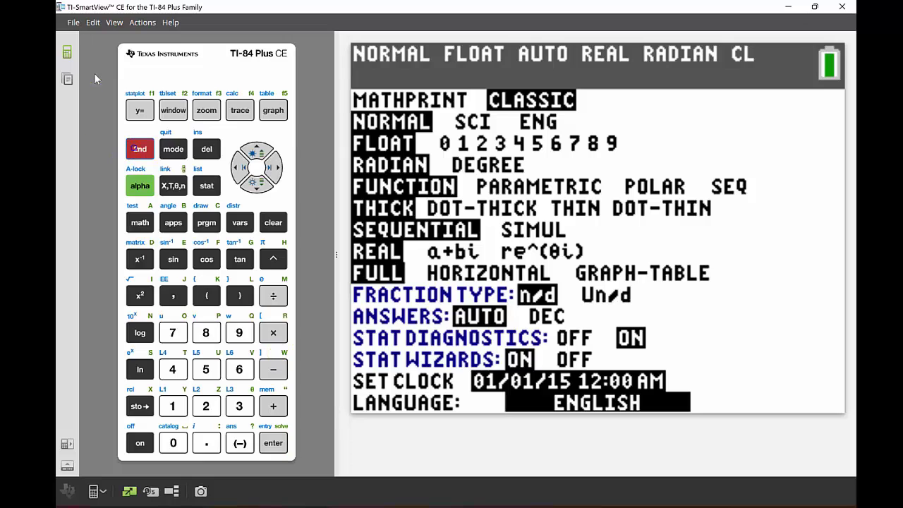
{"action": "left_click", "coordinate": [169, 150]}
Step: Evaluate 1/2 typed inline in Classic mode
{"action": "left_click", "coordinate": [140, 185]}
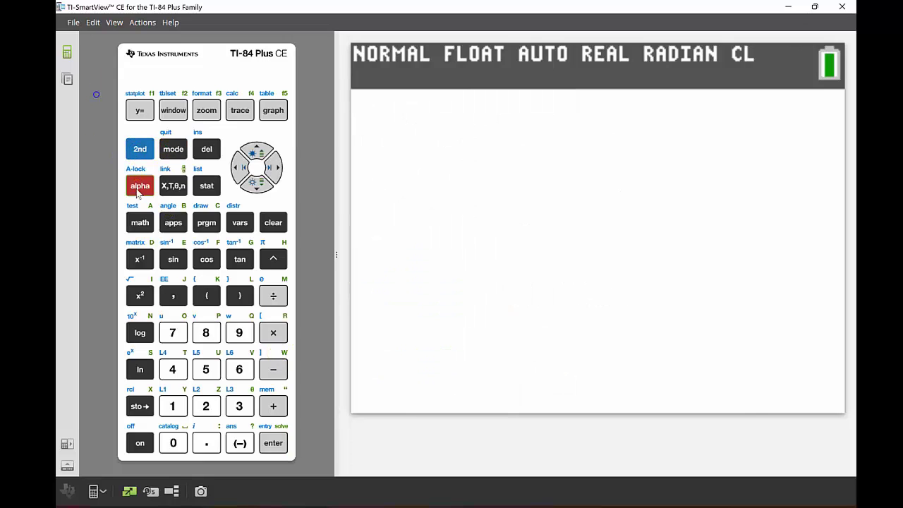
{"action": "left_click", "coordinate": [163, 188]}
{"action": "key", "text": "Left"}
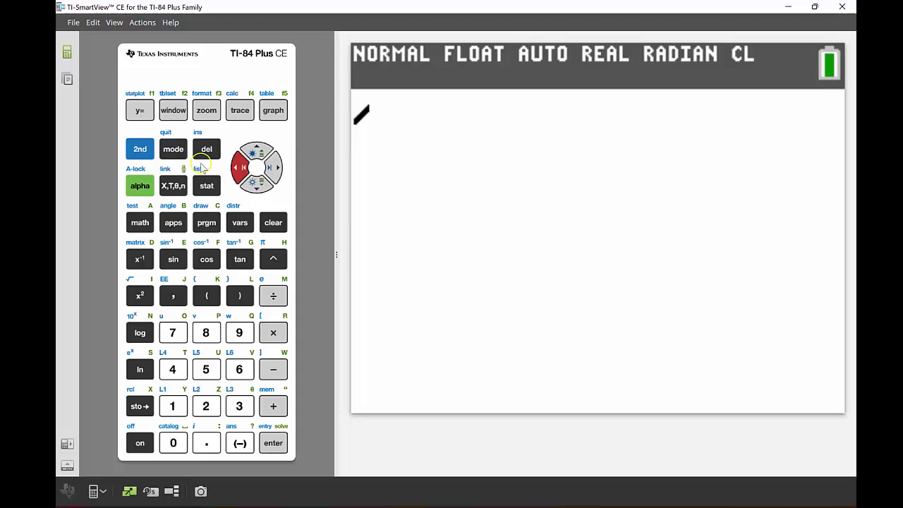
{"action": "left_click", "coordinate": [140, 148]}
{"action": "left_click", "coordinate": [203, 150]}
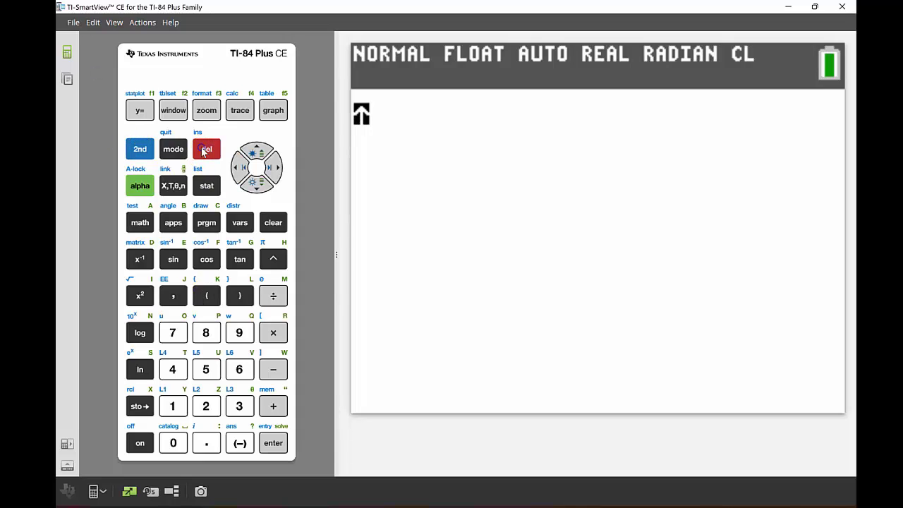
{"action": "type", "text": "1"}
{"action": "key", "text": "Right"}
{"action": "type", "text": "2"}
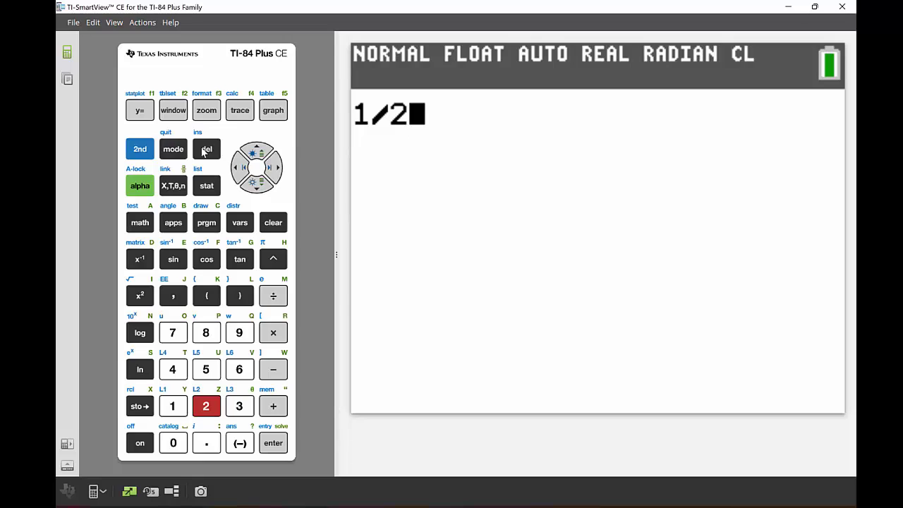
{"action": "key", "text": "Return"}
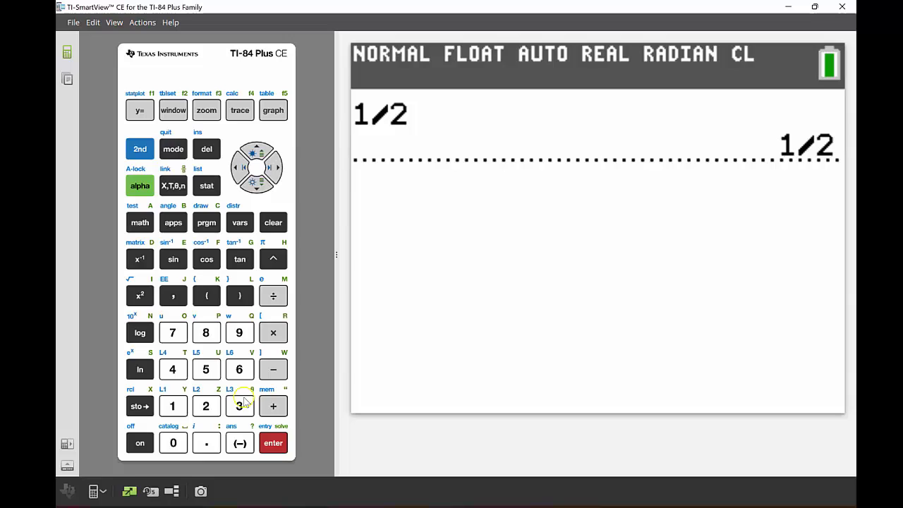
Step: Restore the calculator's default settings and reopen MODE at the NORMAL row
{"action": "left_click", "coordinate": [117, 492]}
{"action": "key", "text": "m"}
{"action": "key", "text": "Down"}
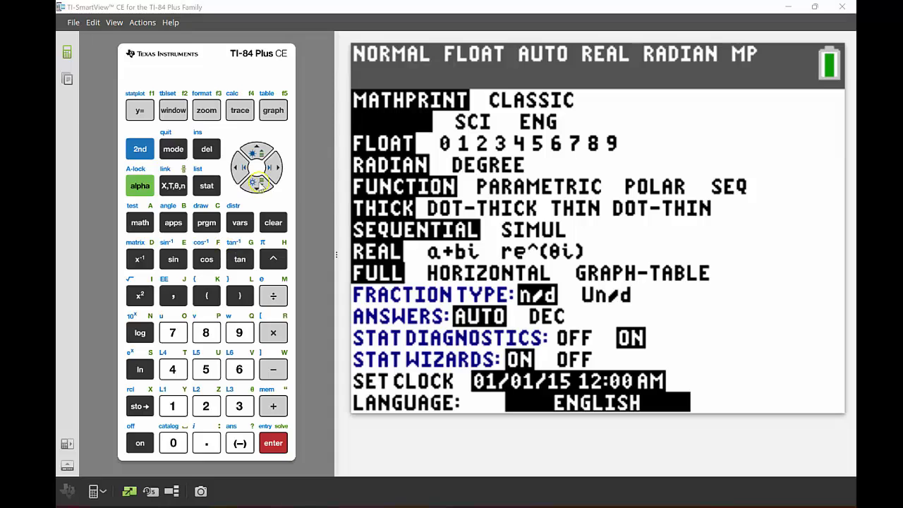
Step: Move the mode cursor down to the FLOAT decimal setting row
{"action": "left_click", "coordinate": [259, 185]}
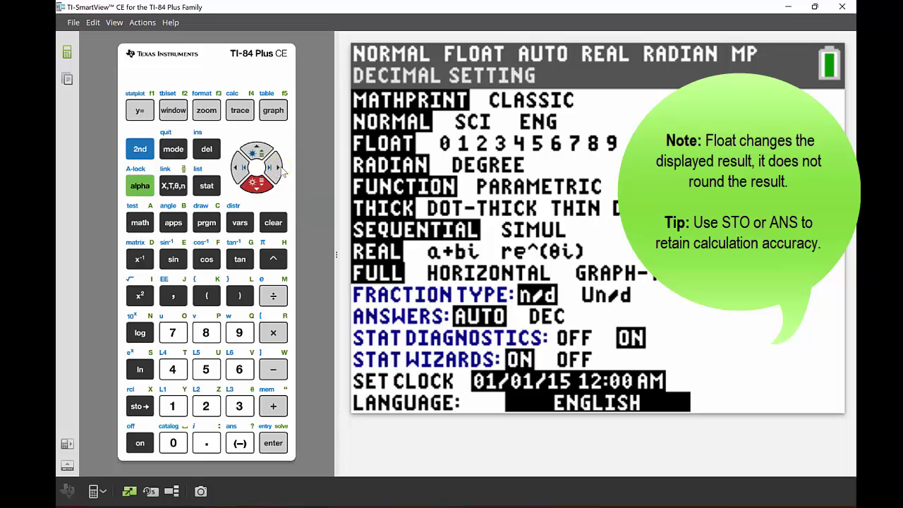
Step: Fix decimals to 3 and compute 7/9, giving 0.778
{"action": "left_click", "coordinate": [280, 168]}
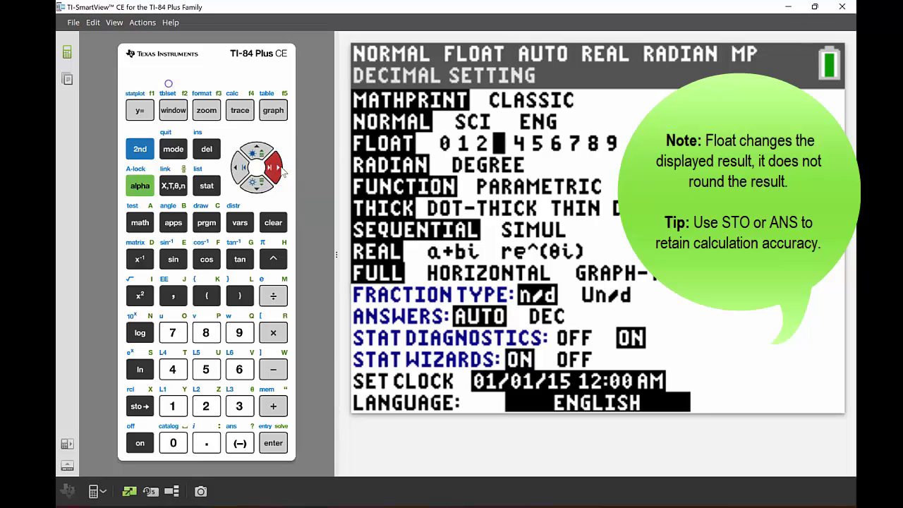
{"action": "left_click", "coordinate": [274, 443]}
{"action": "left_click", "coordinate": [140, 149]}
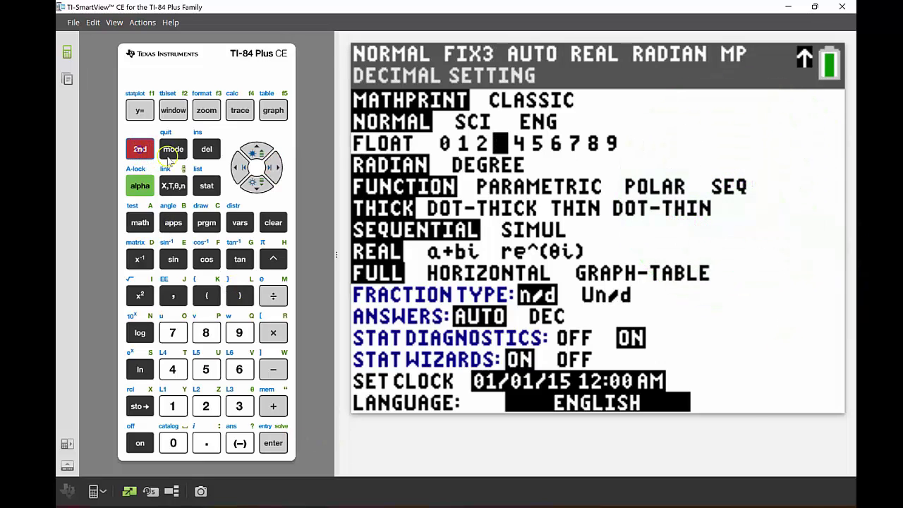
{"action": "left_click", "coordinate": [172, 149]}
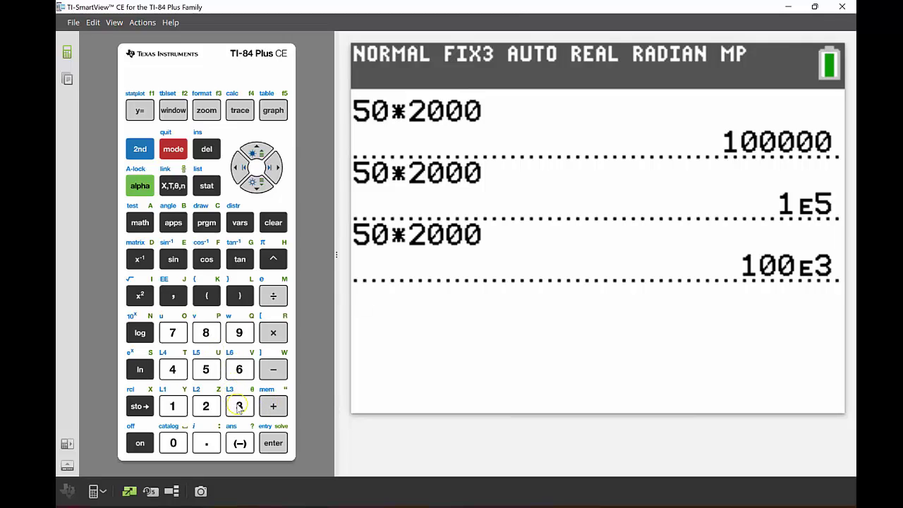
{"action": "left_click", "coordinate": [173, 332]}
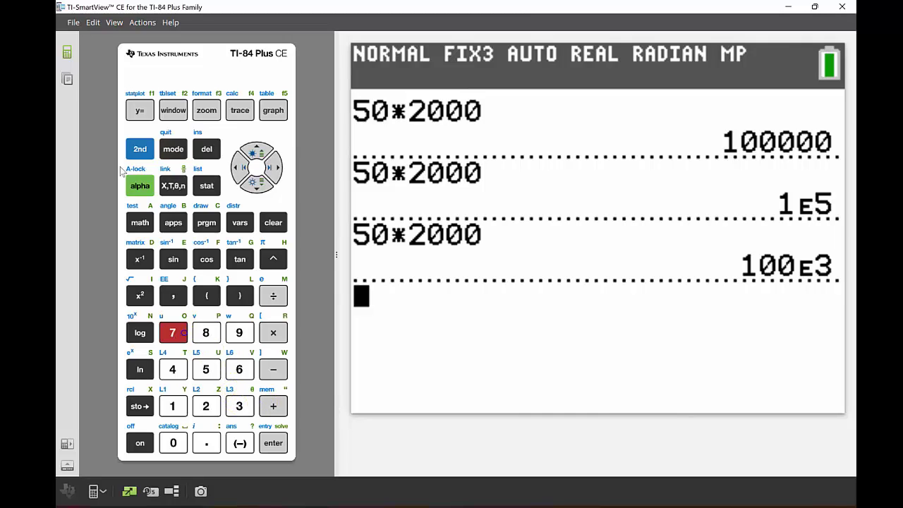
{"action": "left_click", "coordinate": [262, 300]}
{"action": "left_click", "coordinate": [240, 332]}
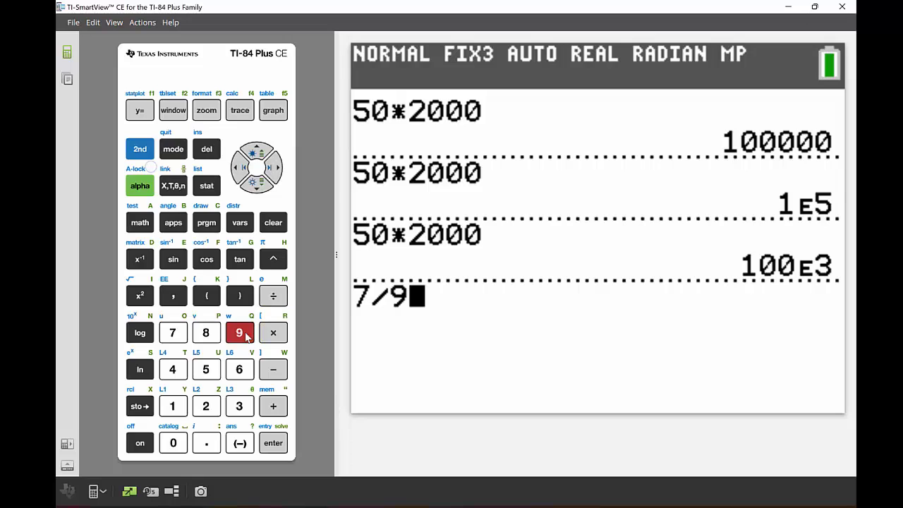
{"action": "key", "text": "Return"}
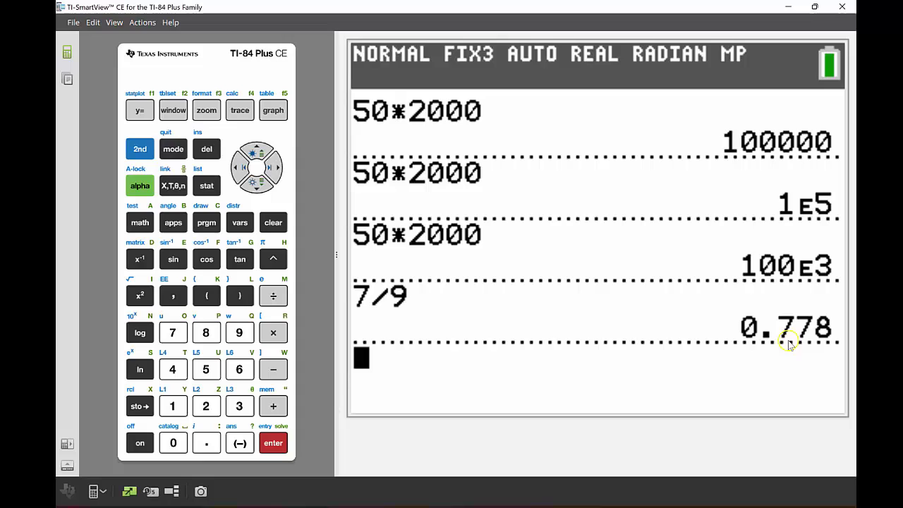
Step: Restore FLOAT decimals and re-evaluate 7/9 from history, giving 0.7777777778
{"action": "left_click", "coordinate": [166, 158]}
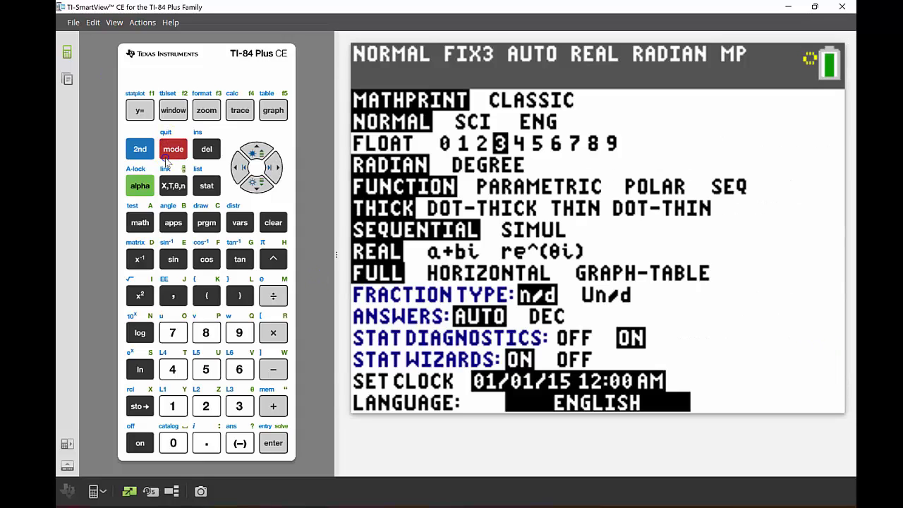
{"action": "key", "text": "Down"}
{"action": "key", "text": "Return"}
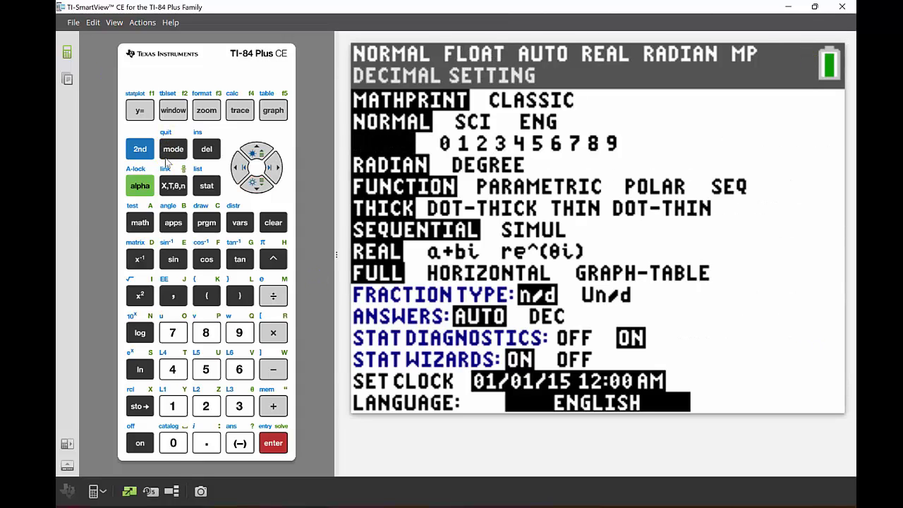
{"action": "left_click", "coordinate": [140, 149]}
{"action": "left_click", "coordinate": [174, 149]}
{"action": "key", "text": "Up"}
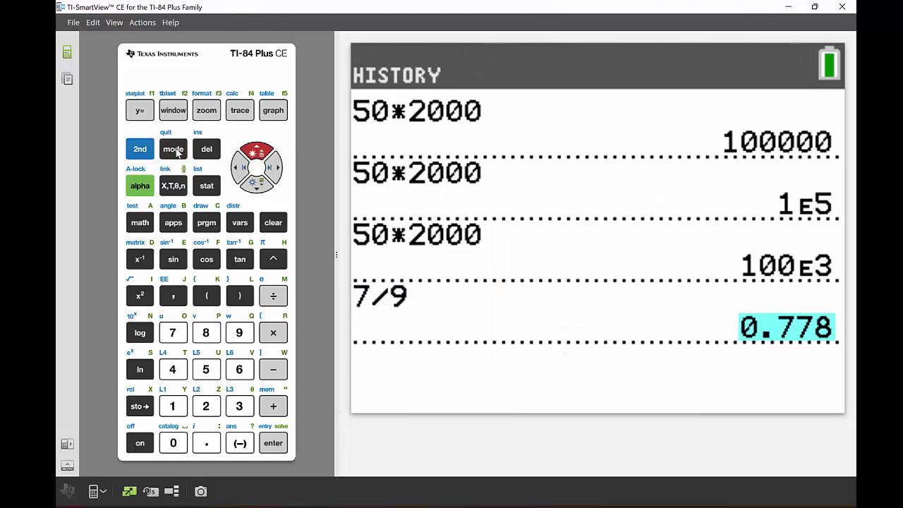
{"action": "key", "text": "Up"}
{"action": "key", "text": "Return"}
{"action": "key", "text": "Return"}
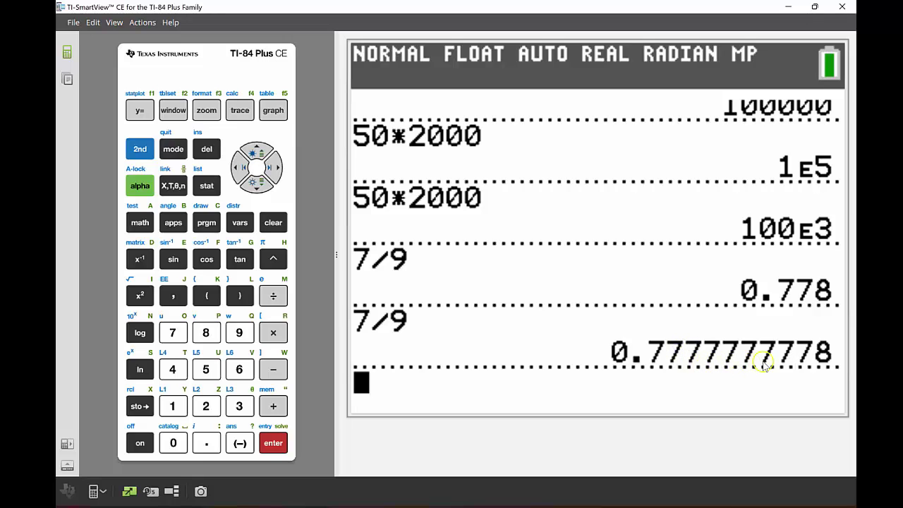
{"action": "left_click", "coordinate": [433, 492]}
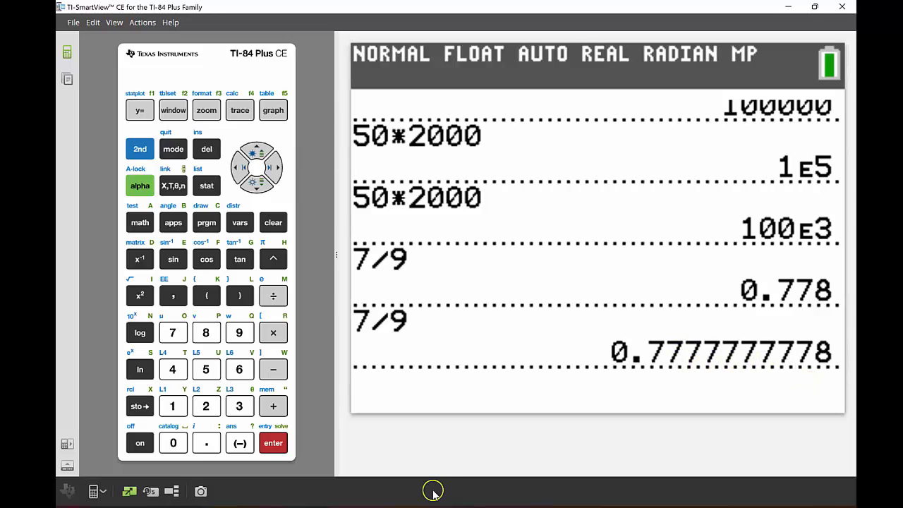
Step: Open MODE and step down past RADIAN and FUNCTION to the THICK line-style row
{"action": "key", "text": "Home"}
{"action": "key", "text": "Down"}
{"action": "key", "text": "Down"}
{"action": "key", "text": "Down"}
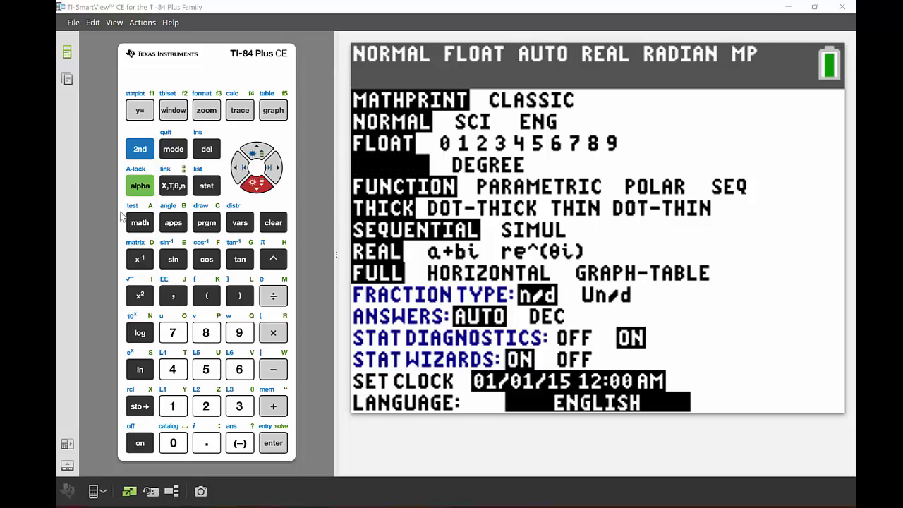
{"action": "left_click", "coordinate": [260, 181]}
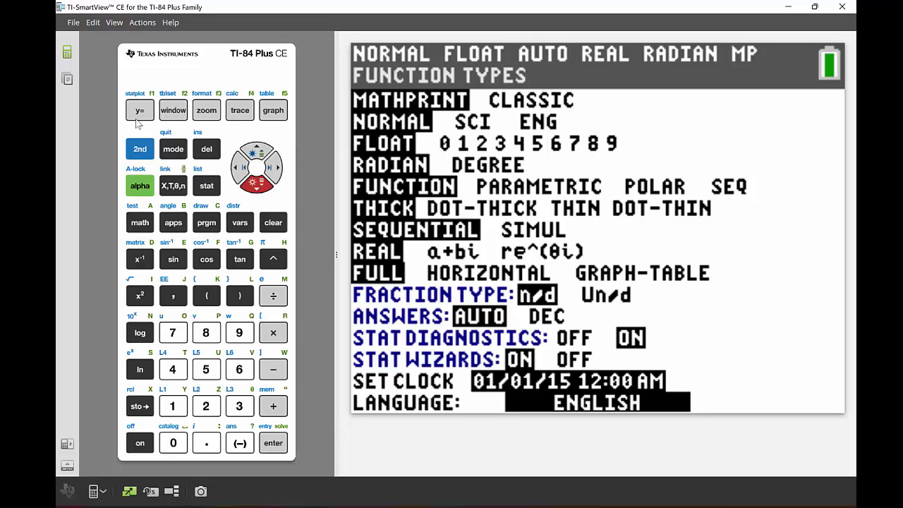
{"action": "left_click", "coordinate": [256, 185]}
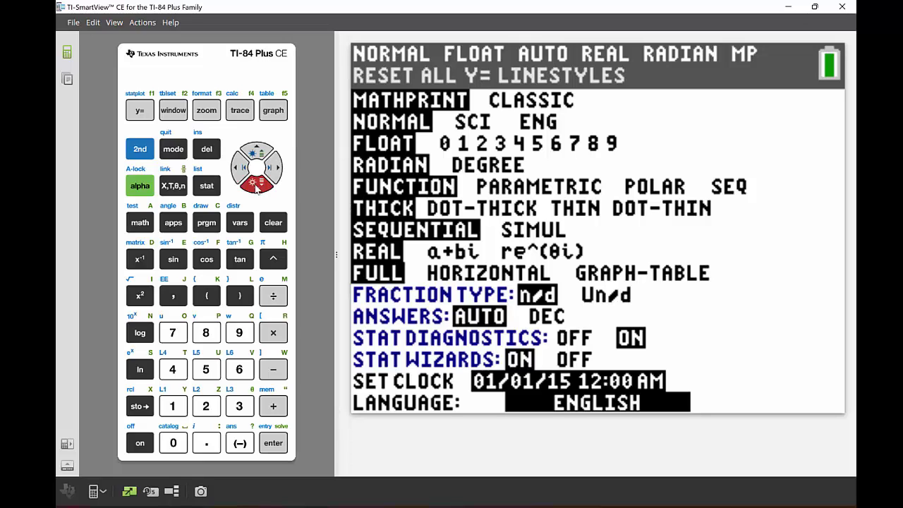
Step: Enter Y1=X+4 in the equation editor and graph it
{"action": "left_click", "coordinate": [140, 111]}
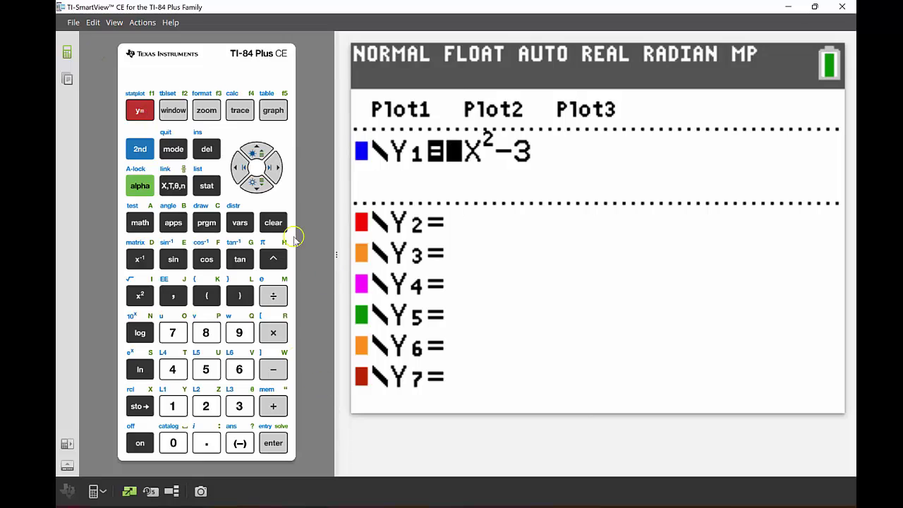
{"action": "left_click", "coordinate": [278, 223]}
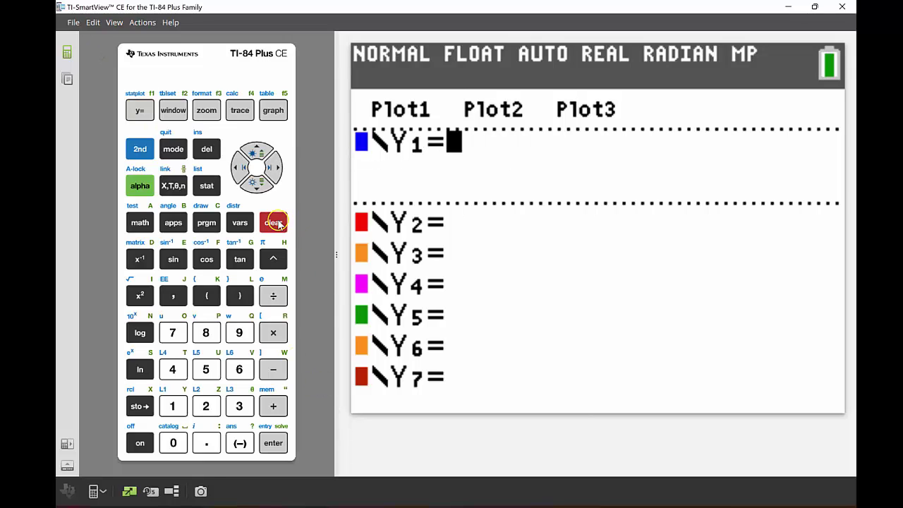
{"action": "left_click", "coordinate": [182, 186]}
{"action": "left_click", "coordinate": [270, 405]}
{"action": "left_click", "coordinate": [172, 369]}
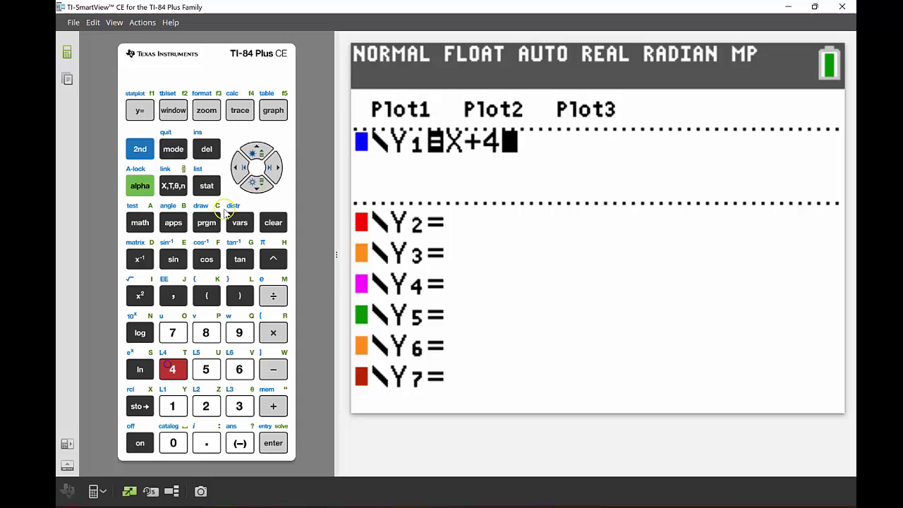
{"action": "left_click", "coordinate": [273, 113]}
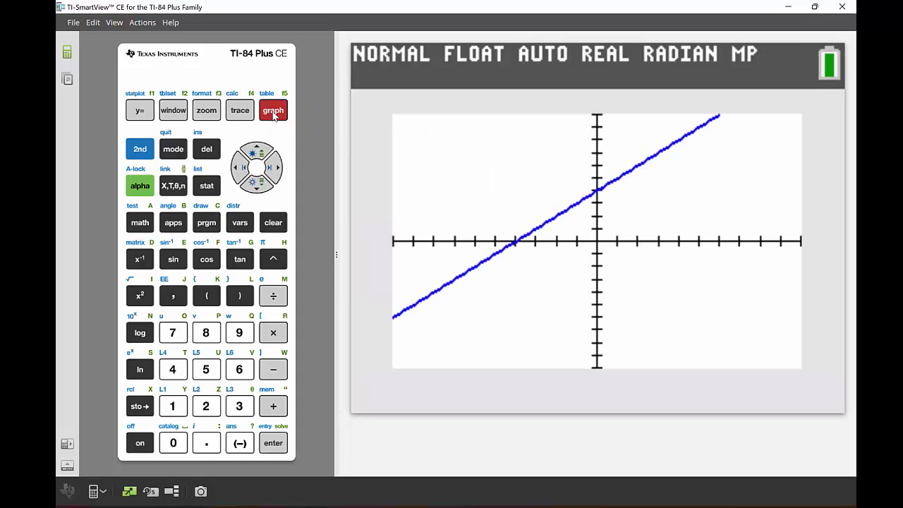
Step: Set the line style to DOT-THIN and redraw the graph as dots
{"action": "left_click", "coordinate": [173, 149]}
{"action": "key", "text": "Down"}
{"action": "key", "text": "Down"}
{"action": "key", "text": "Down"}
{"action": "key", "text": "Down"}
{"action": "key", "text": "Down"}
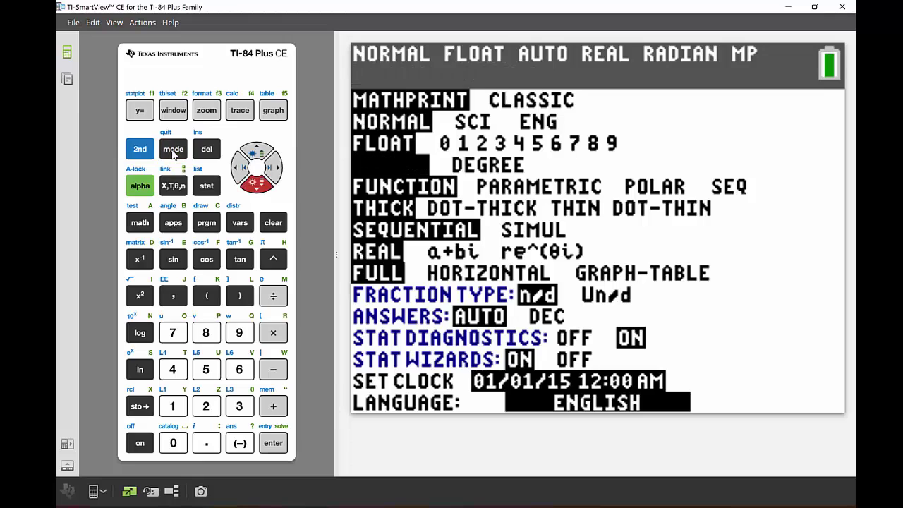
{"action": "key", "text": "Down"}
{"action": "key", "text": "Up"}
{"action": "key", "text": "Right"}
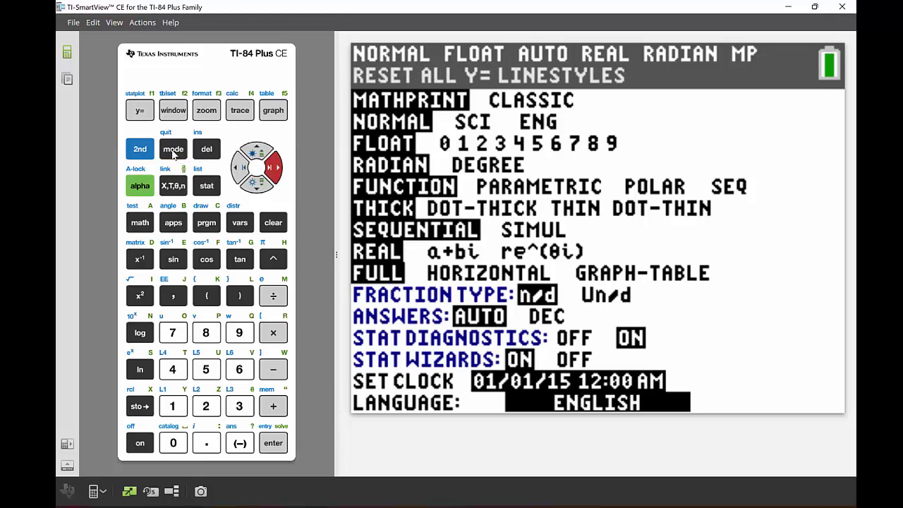
{"action": "key", "text": "Right"}
{"action": "key", "text": "Right"}
{"action": "key", "text": "Return"}
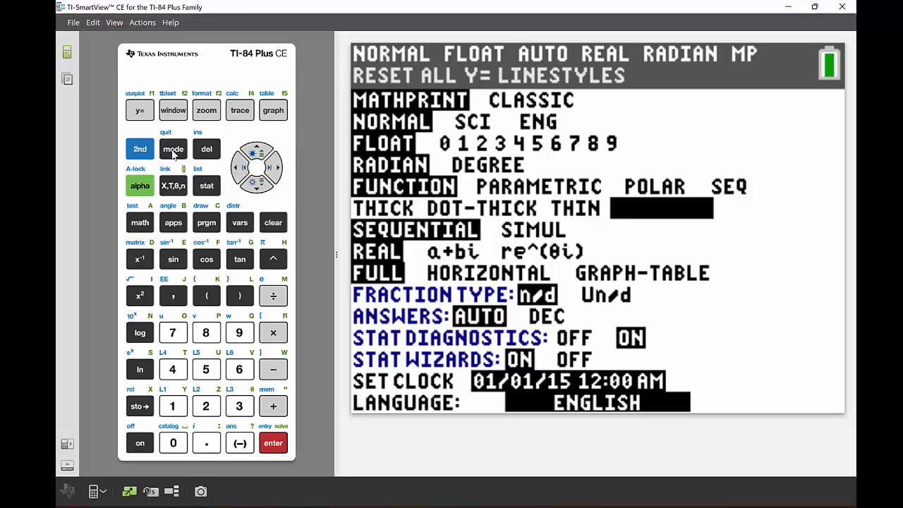
{"action": "left_click", "coordinate": [275, 111]}
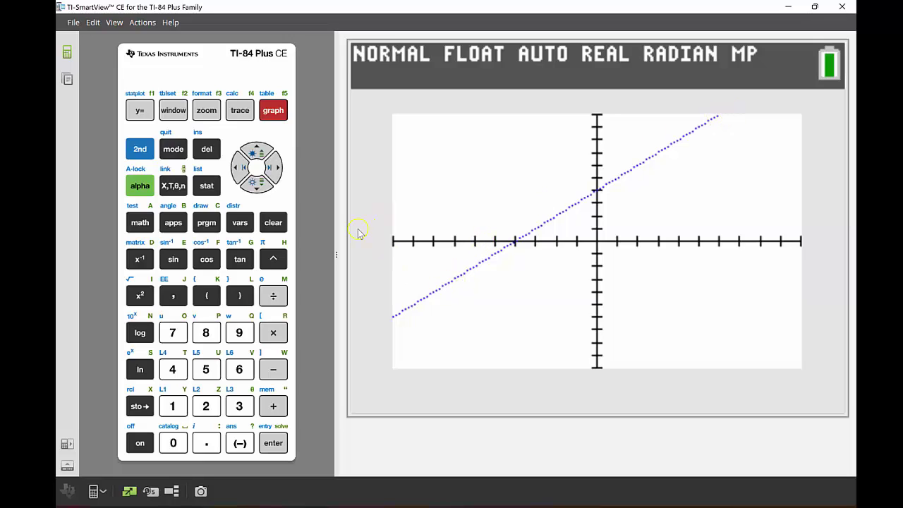
Step: Enter Y2=-2X in the equation editor and graph both equations
{"action": "left_click", "coordinate": [173, 149]}
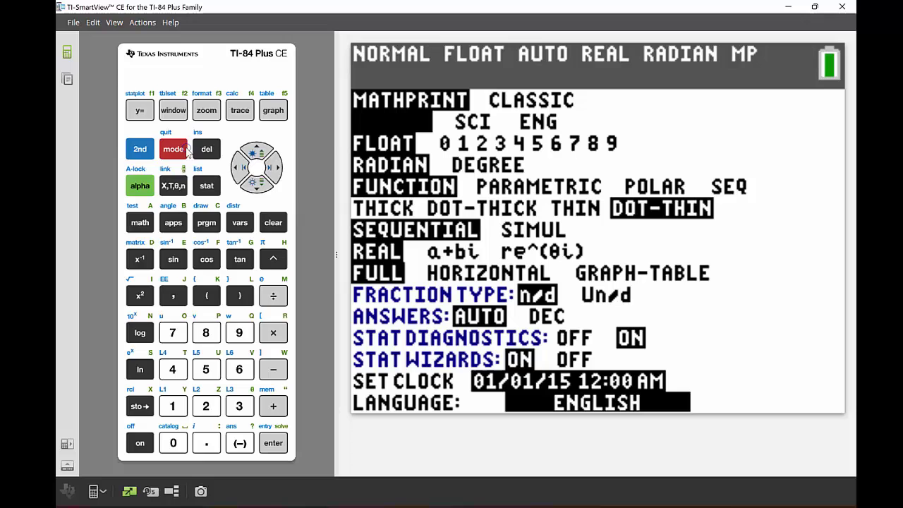
{"action": "key", "text": "Down"}
{"action": "key", "text": "Down"}
{"action": "key", "text": "Down"}
{"action": "key", "text": "Down"}
{"action": "key", "text": "Down"}
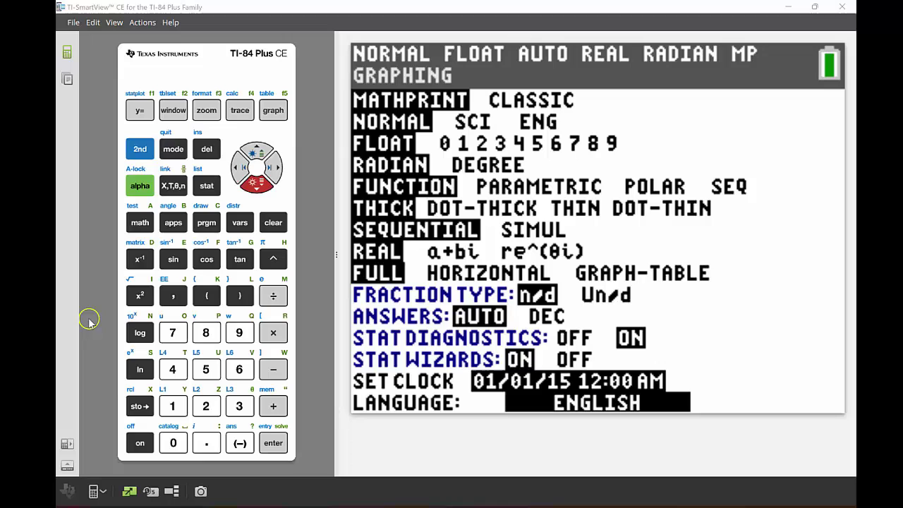
{"action": "left_click", "coordinate": [142, 115]}
{"action": "key", "text": "Down"}
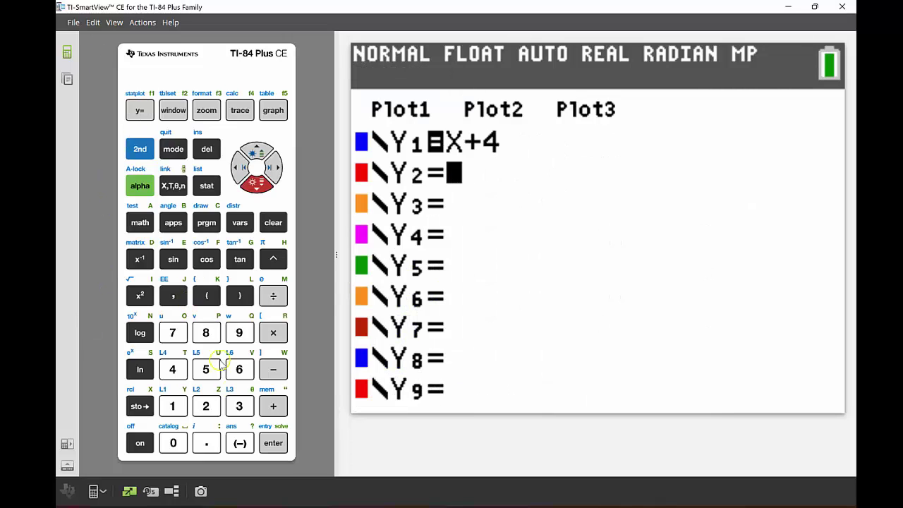
{"action": "left_click", "coordinate": [240, 442]}
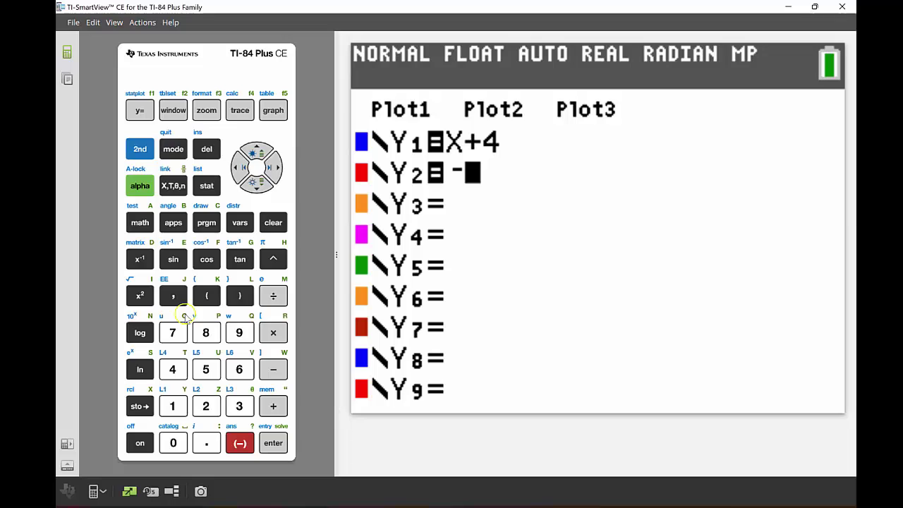
{"action": "left_click", "coordinate": [206, 408]}
{"action": "left_click", "coordinate": [167, 186]}
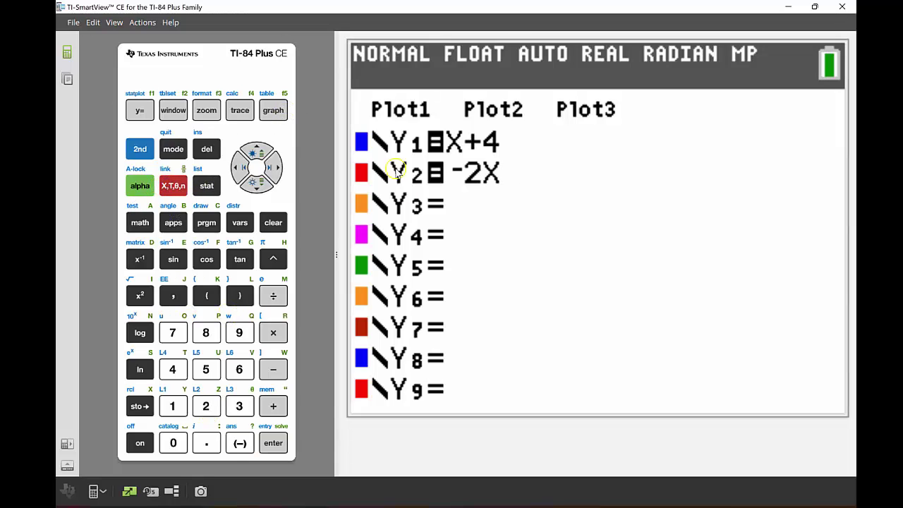
{"action": "left_click", "coordinate": [279, 108]}
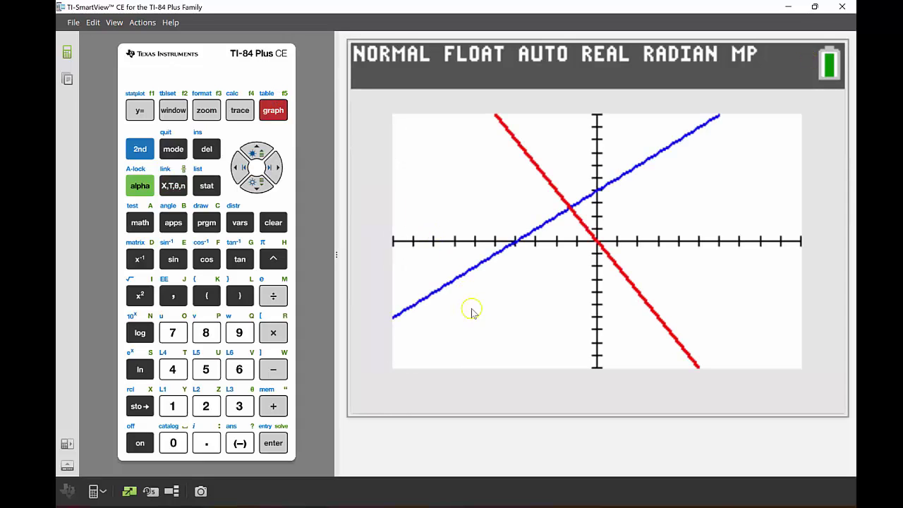
Step: Set the graphing order to SIMUL and redraw both lines simultaneously
{"action": "left_click", "coordinate": [173, 149]}
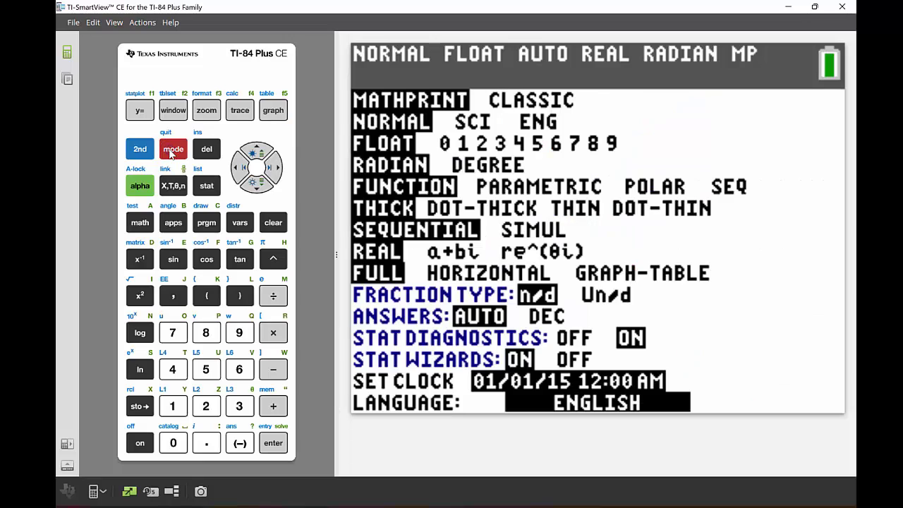
{"action": "key", "text": "Down"}
{"action": "key", "text": "Down"}
{"action": "key", "text": "Down"}
{"action": "key", "text": "Down"}
{"action": "key", "text": "Down"}
{"action": "key", "text": "Down"}
{"action": "key", "text": "Right"}
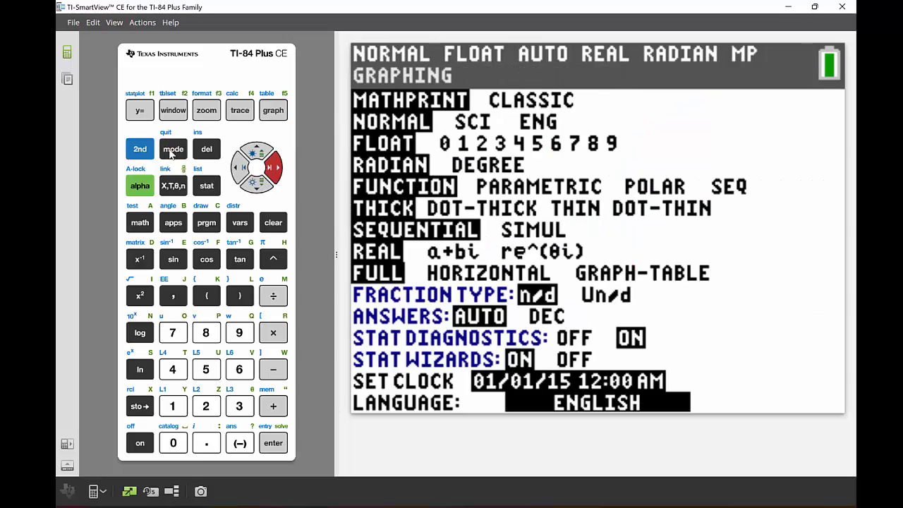
{"action": "key", "text": "Return"}
{"action": "left_click", "coordinate": [273, 110]}
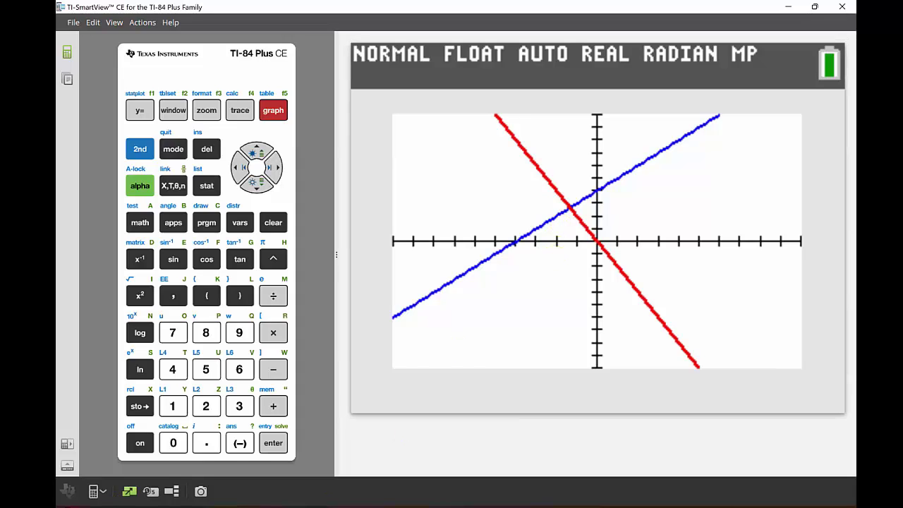
Step: Return from the two-line graph to the mode settings and move down to the screen view row
{"action": "key", "text": "Up"}
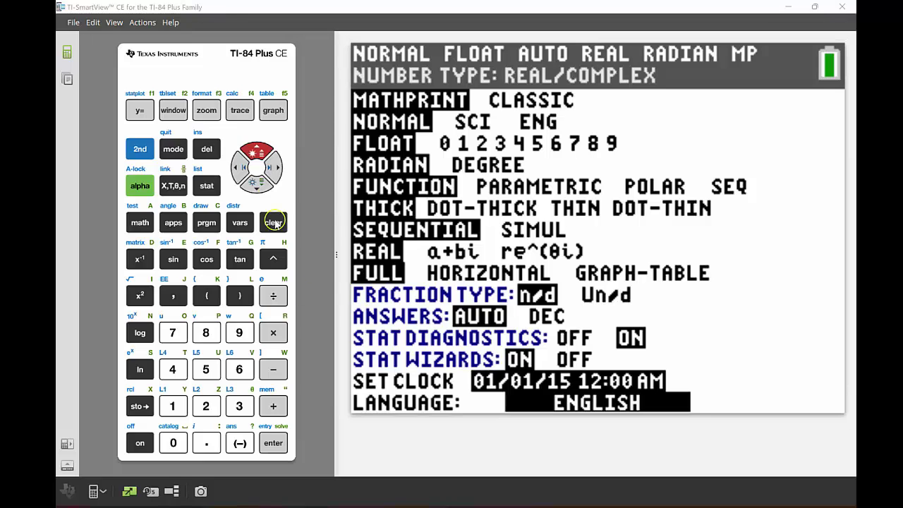
{"action": "left_click", "coordinate": [251, 189]}
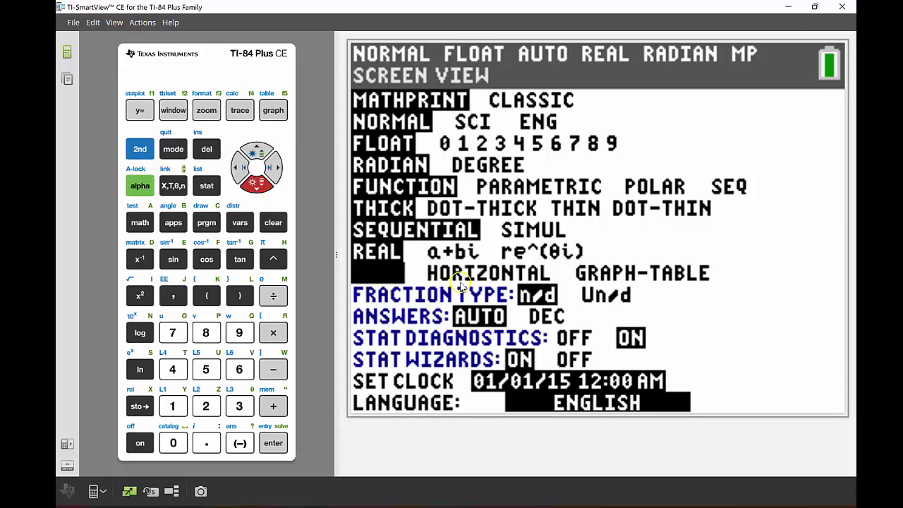
Step: Set the screen view to HORIZONTAL and show the graph in the top half
{"action": "left_click", "coordinate": [263, 182]}
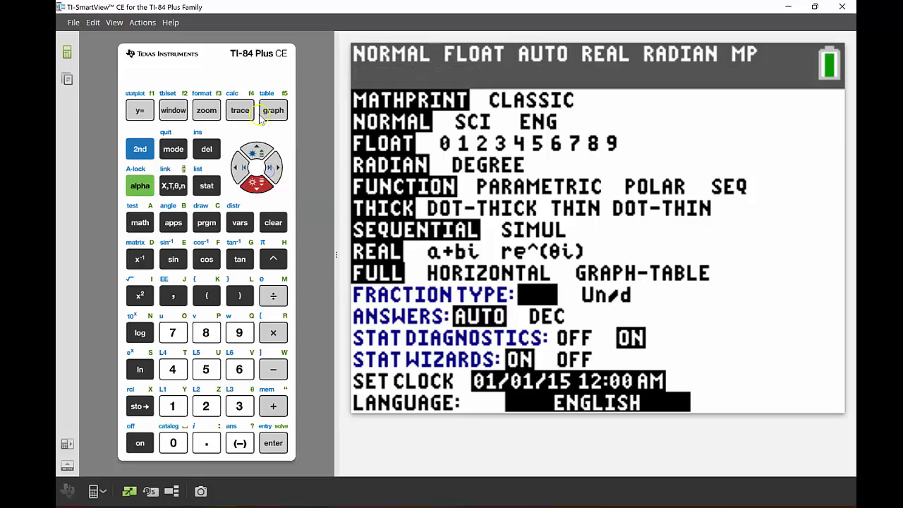
{"action": "left_click", "coordinate": [259, 164]}
{"action": "left_click", "coordinate": [270, 168]}
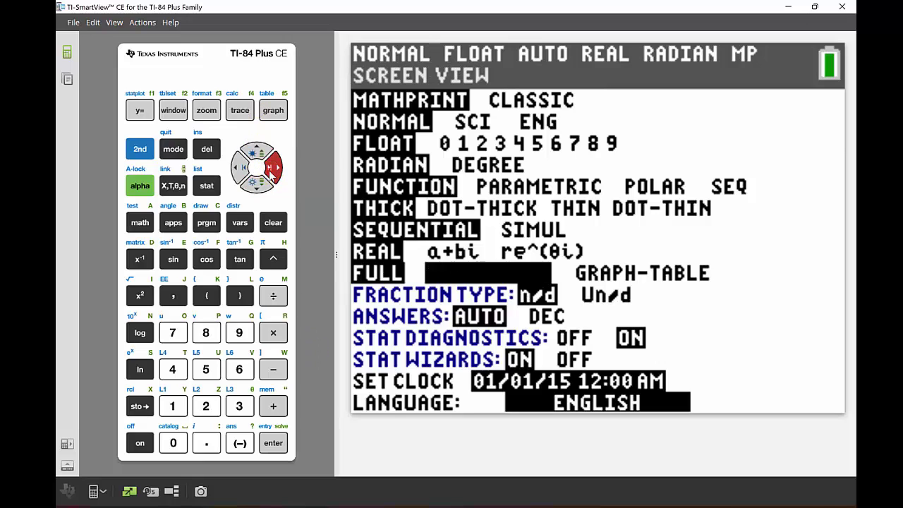
{"action": "left_click", "coordinate": [272, 444]}
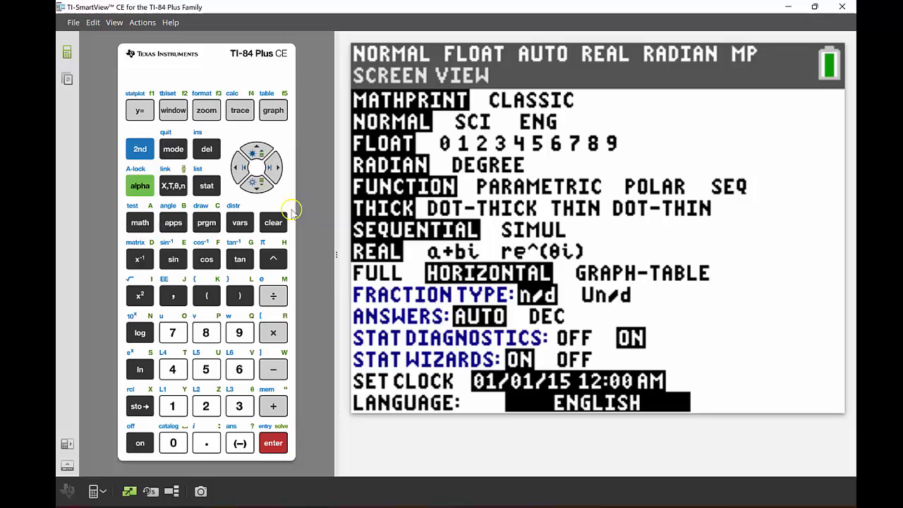
{"action": "left_click", "coordinate": [275, 110]}
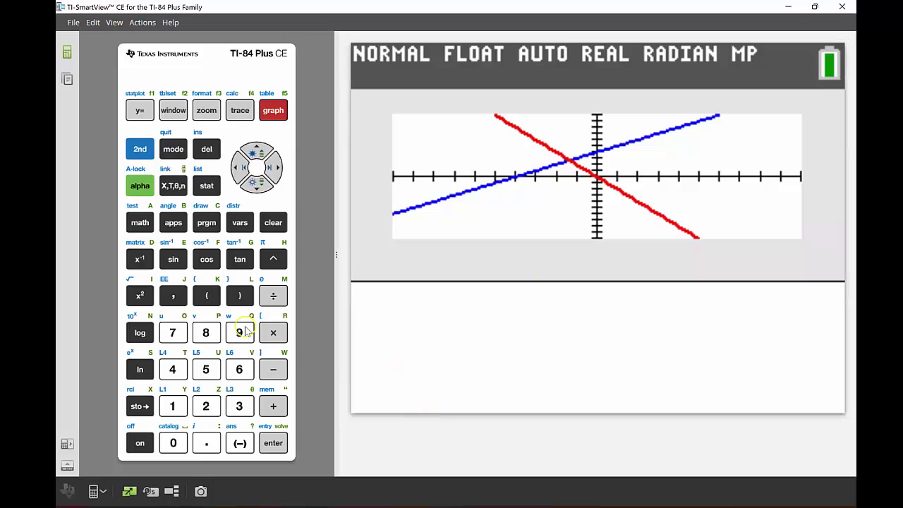
Step: Evaluate 1+6 on the home screen below the graph, giving 7
{"action": "left_click", "coordinate": [166, 409]}
{"action": "left_click", "coordinate": [275, 408]}
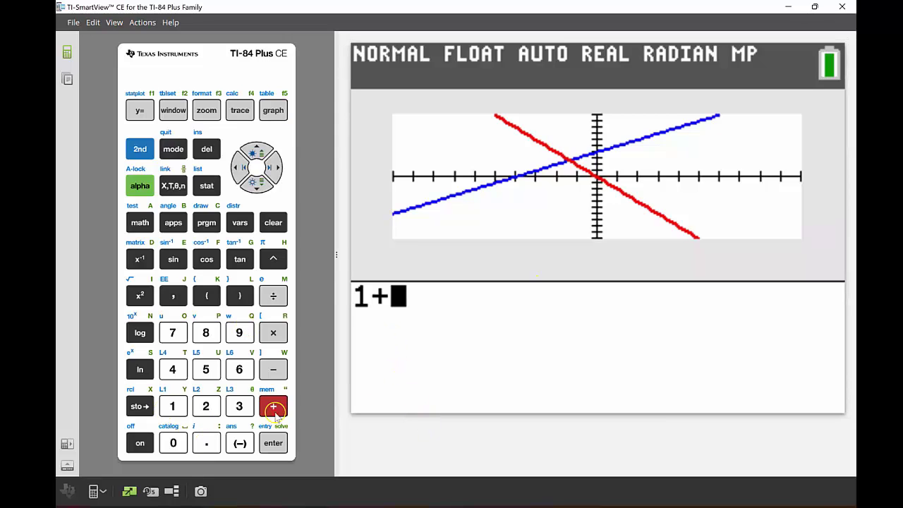
{"action": "left_click", "coordinate": [240, 369]}
{"action": "left_click", "coordinate": [278, 443]}
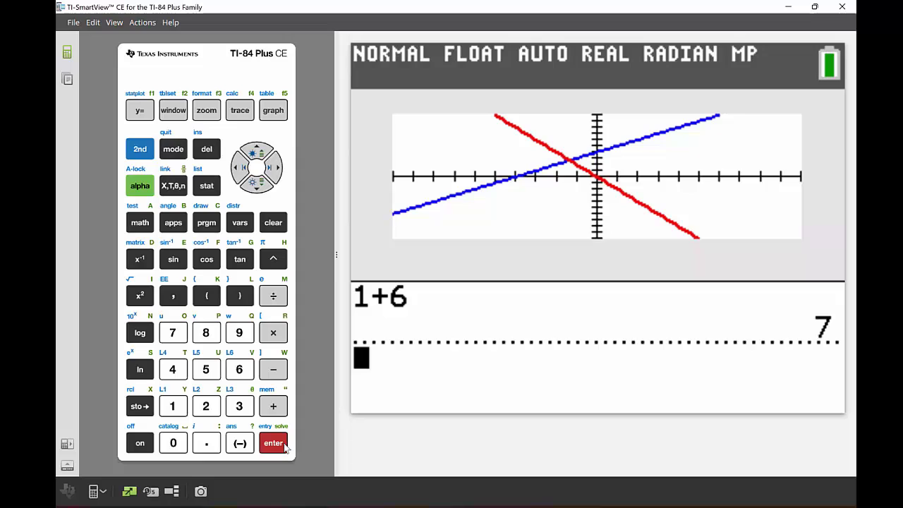
Step: Set the screen view to GRAPH-TABLE and display both lines beside the X/Y1 table
{"action": "left_click", "coordinate": [173, 148]}
{"action": "key", "text": "Down"}
{"action": "key", "text": "Down"}
{"action": "key", "text": "Down"}
{"action": "key", "text": "Down"}
{"action": "key", "text": "Down"}
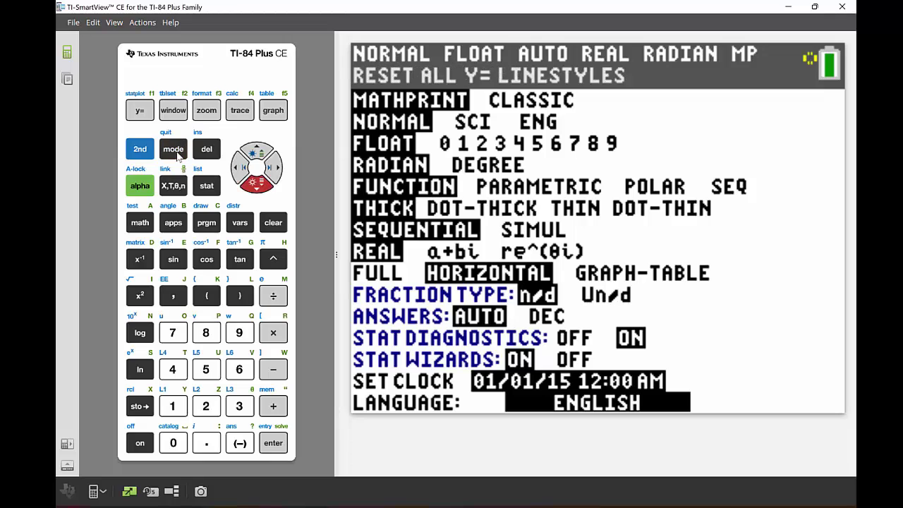
{"action": "key", "text": "Down"}
{"action": "key", "text": "Down"}
{"action": "key", "text": "Down"}
{"action": "key", "text": "Right"}
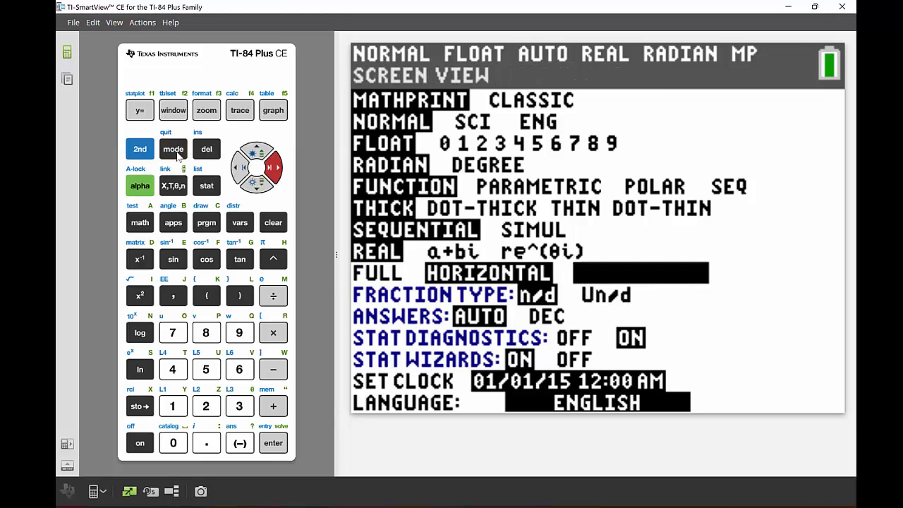
{"action": "key", "text": "Return"}
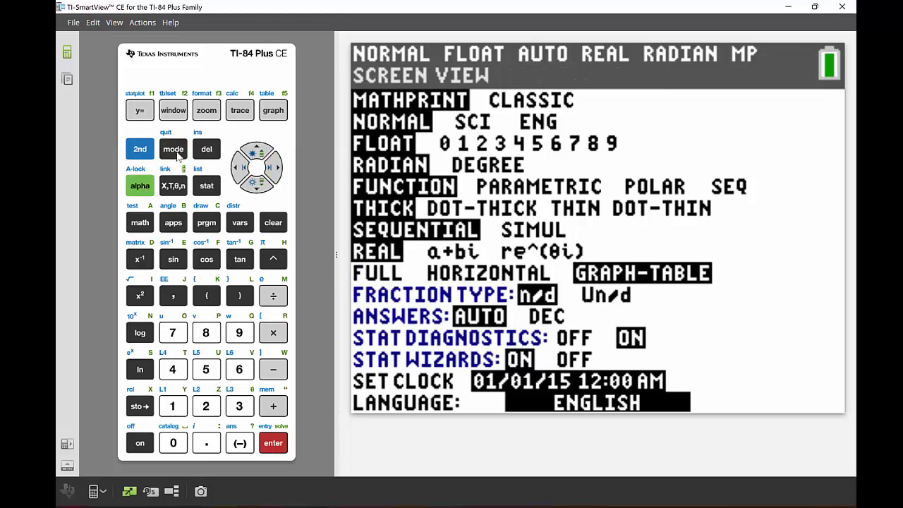
{"action": "left_click", "coordinate": [275, 111]}
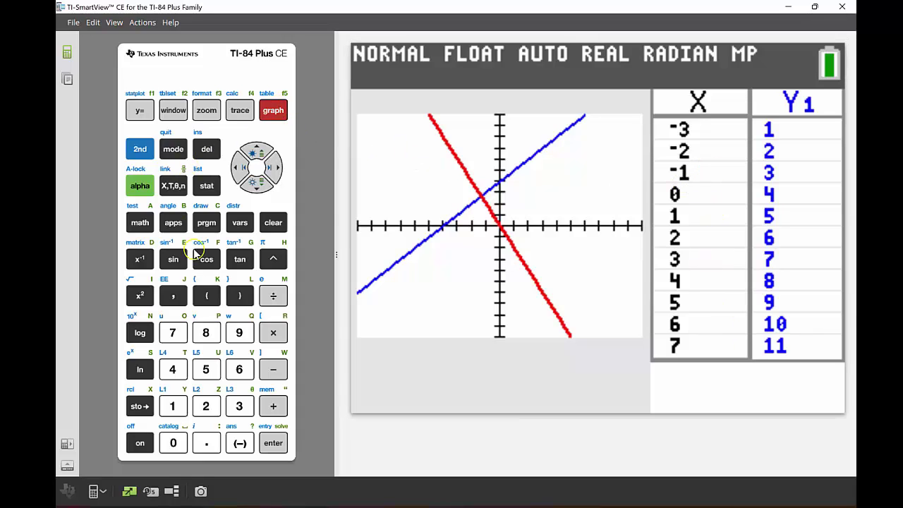
{"action": "left_click", "coordinate": [176, 153]}
{"action": "key", "text": "Down"}
{"action": "key", "text": "Down"}
{"action": "key", "text": "Down"}
{"action": "key", "text": "Down"}
{"action": "key", "text": "Down"}
{"action": "key", "text": "Down"}
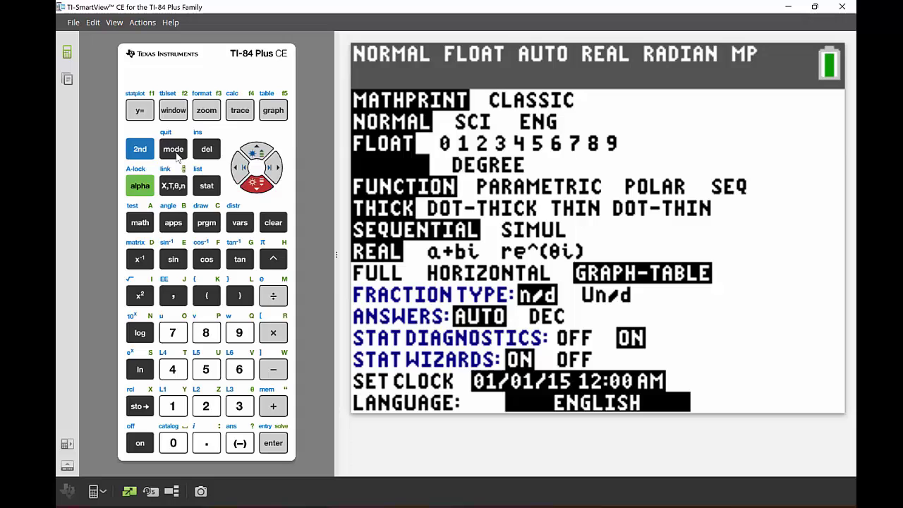
Step: Choose FULL screen view, then move down past fraction type n/d to the AUTO answers row
{"action": "key", "text": "Down"}
{"action": "key", "text": "Return"}
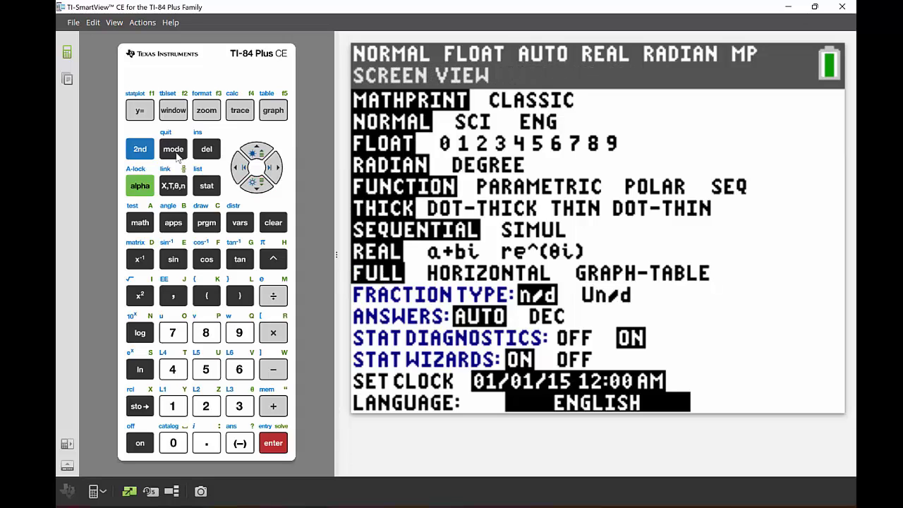
{"action": "key", "text": "Down"}
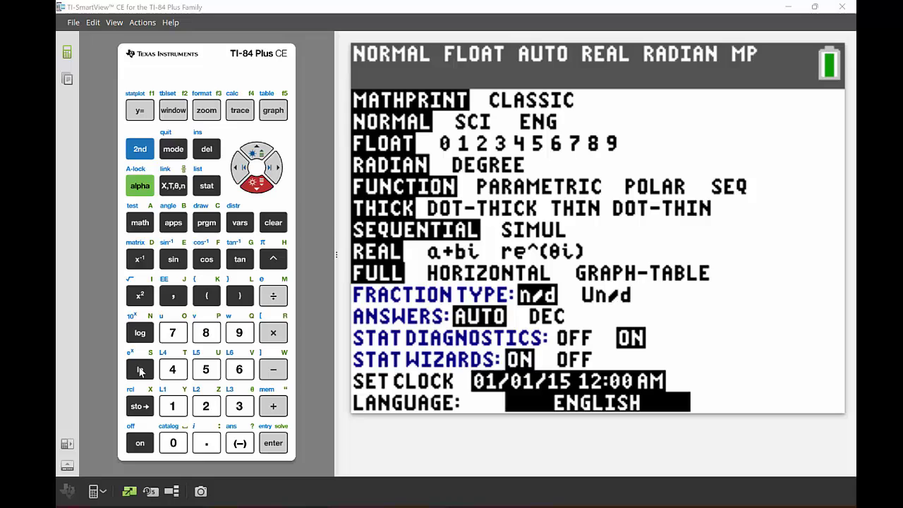
{"action": "left_click", "coordinate": [259, 182]}
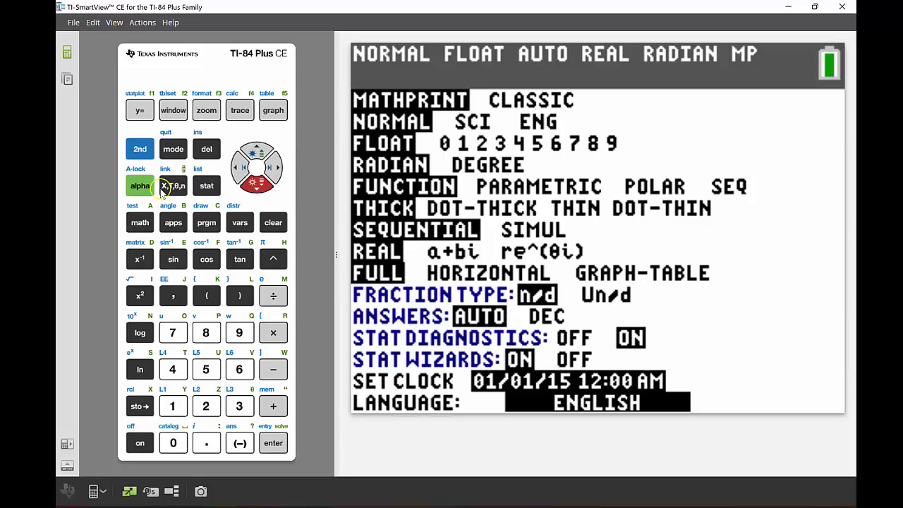
Step: Evaluate 3/4*1/5 on the home screen, getting the fraction result 3/20
{"action": "left_click", "coordinate": [139, 149]}
{"action": "left_click", "coordinate": [173, 149]}
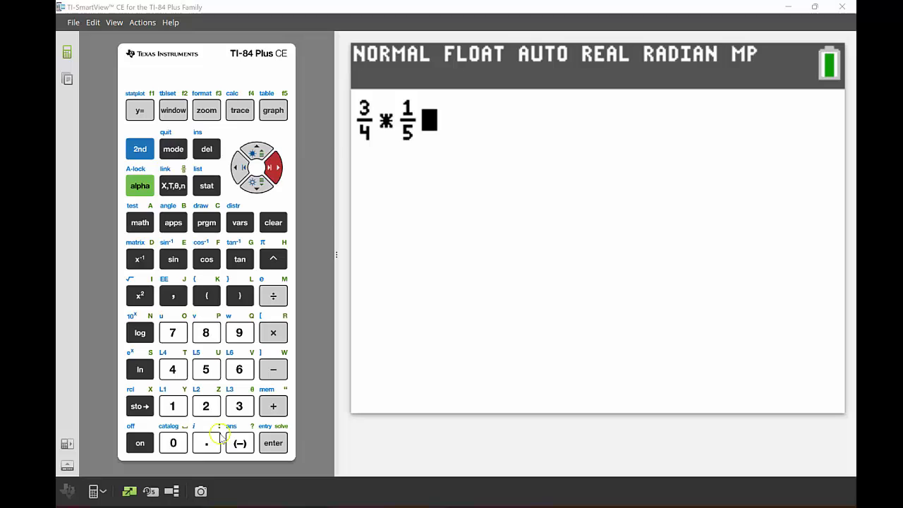
{"action": "left_click", "coordinate": [273, 442]}
{"action": "left_click", "coordinate": [565, 250]}
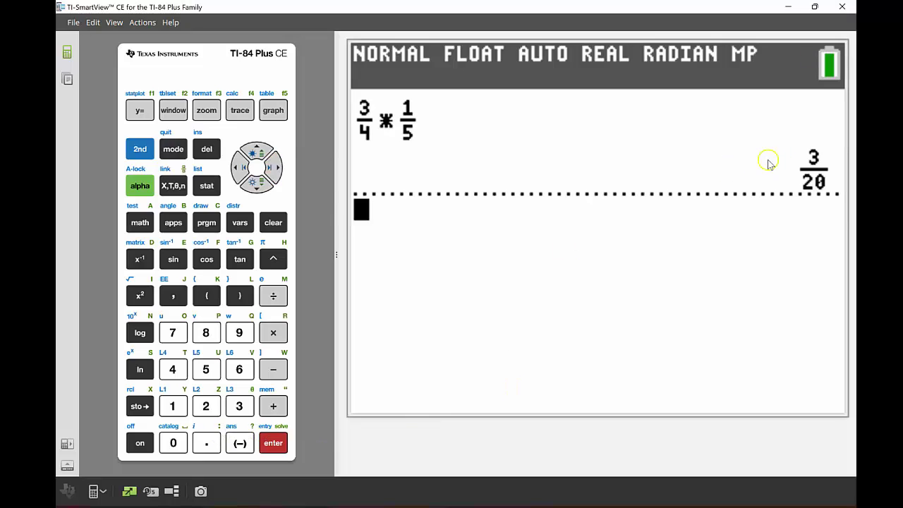
Step: Change the ANSWERS mode setting from AUTO to DEC
{"action": "left_click", "coordinate": [173, 149]}
{"action": "key", "text": "Down"}
{"action": "key", "text": "Down"}
{"action": "key", "text": "Down"}
{"action": "key", "text": "Down"}
{"action": "key", "text": "Down"}
{"action": "key", "text": "Down"}
{"action": "key", "text": "Down"}
{"action": "key", "text": "Down"}
{"action": "key", "text": "Down"}
{"action": "key", "text": "Down"}
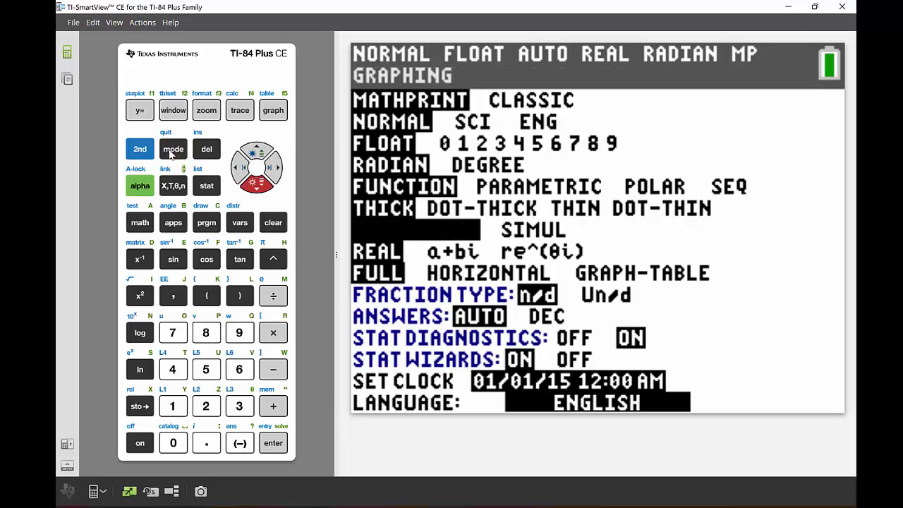
{"action": "key", "text": "Right"}
{"action": "key", "text": "Return"}
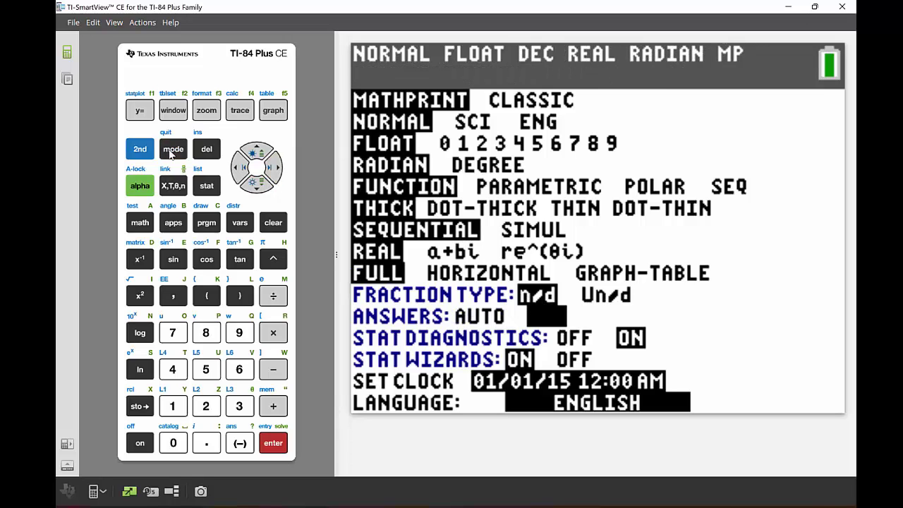
{"action": "key", "text": "shift"}
Step: Recall and re-evaluate 3/4*1/5, now giving 0.15
{"action": "left_click", "coordinate": [172, 149]}
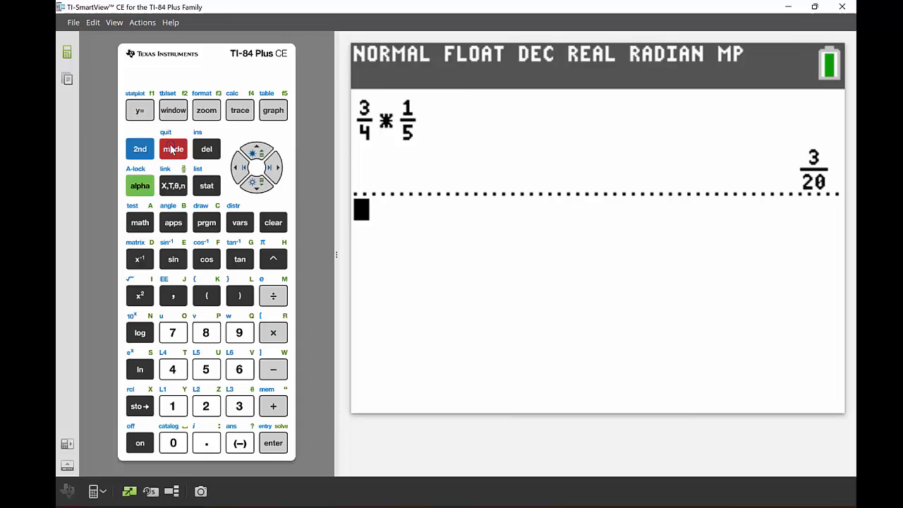
{"action": "key", "text": "Up"}
{"action": "key", "text": "Up"}
{"action": "key", "text": "Return"}
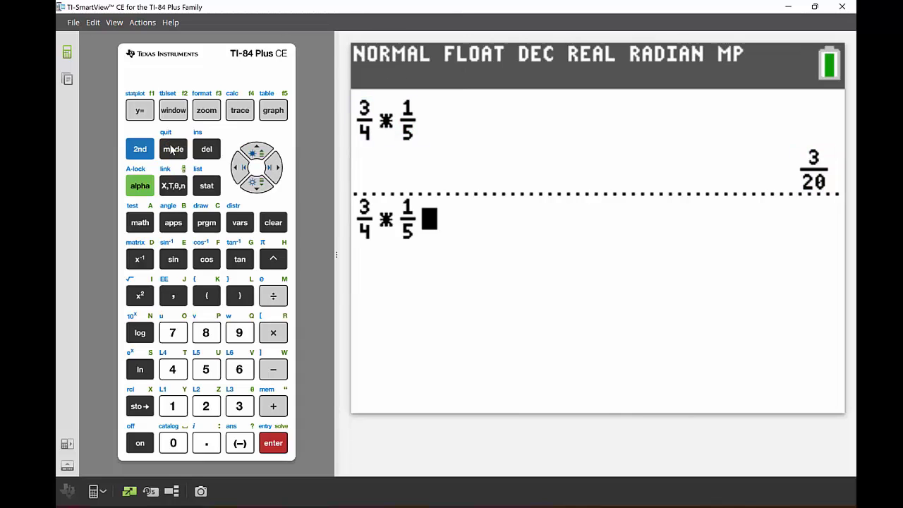
{"action": "key", "text": "Return"}
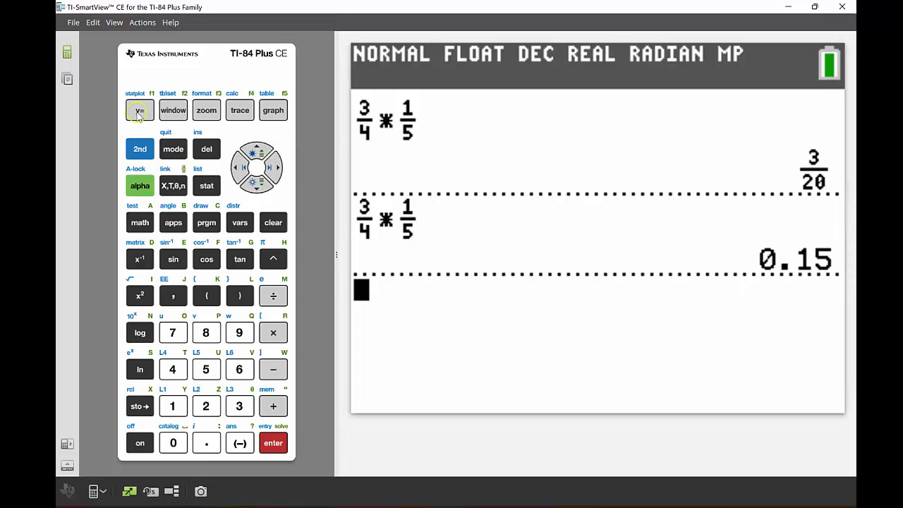
{"action": "left_click", "coordinate": [168, 150]}
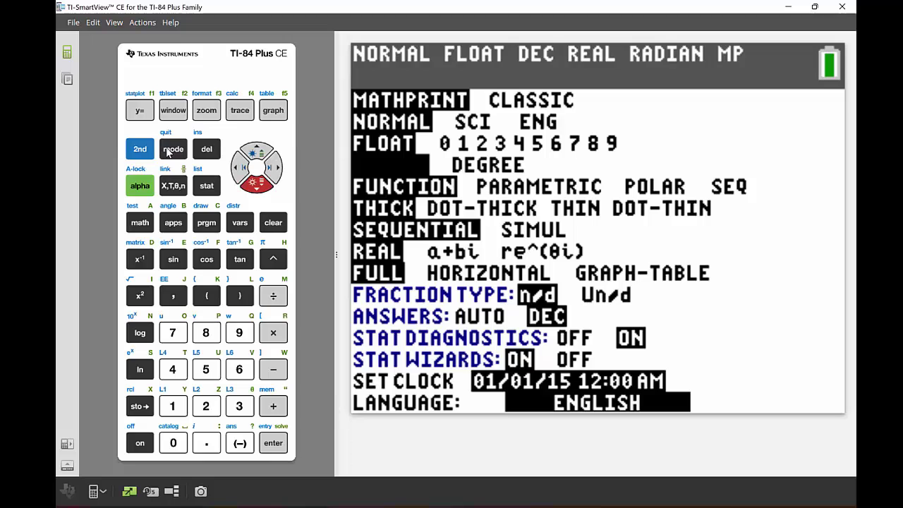
Step: Set ANSWERS back to AUTO and move down past STAT DIAGNOSTICS and STAT WIZARDS to SET CLOCK
{"action": "key", "text": "Down"}
{"action": "key", "text": "Down"}
{"action": "key", "text": "Down"}
{"action": "key", "text": "Down"}
{"action": "key", "text": "Down"}
{"action": "key", "text": "Down"}
{"action": "key", "text": "Down"}
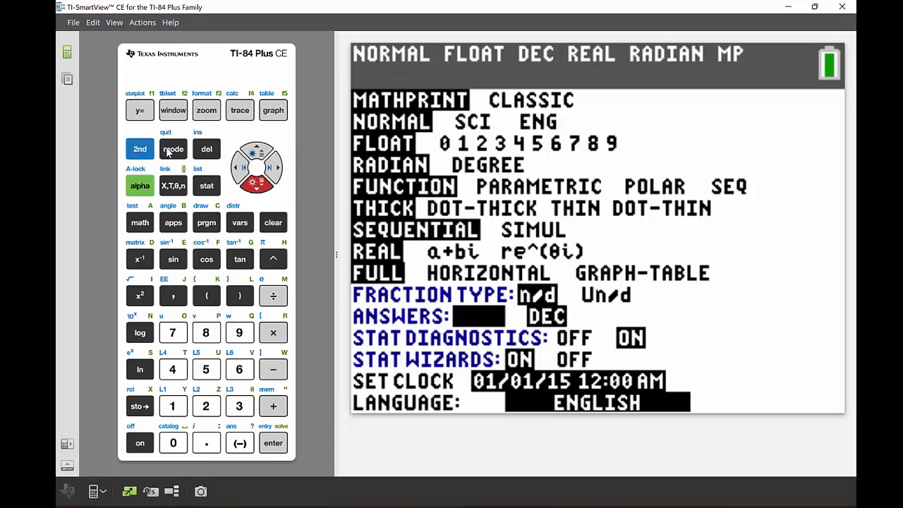
{"action": "key", "text": "Return"}
{"action": "key", "text": "Down"}
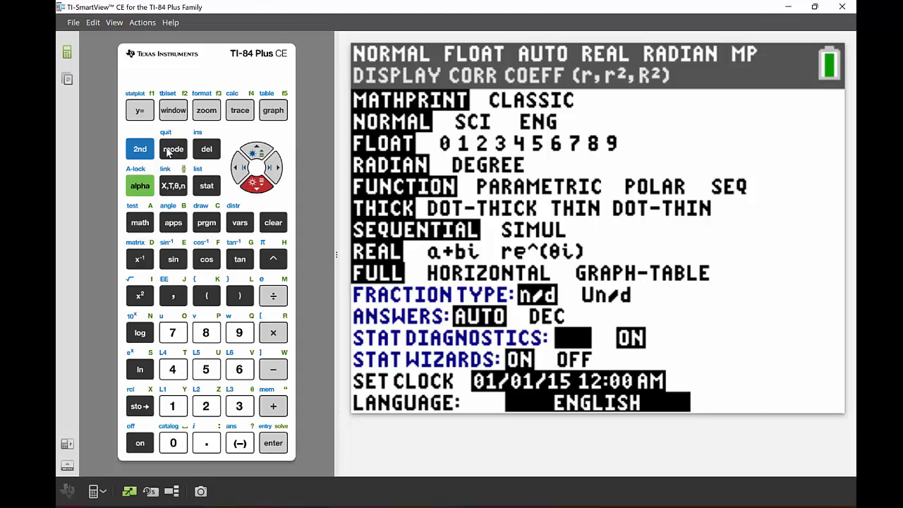
{"action": "key", "text": "Down"}
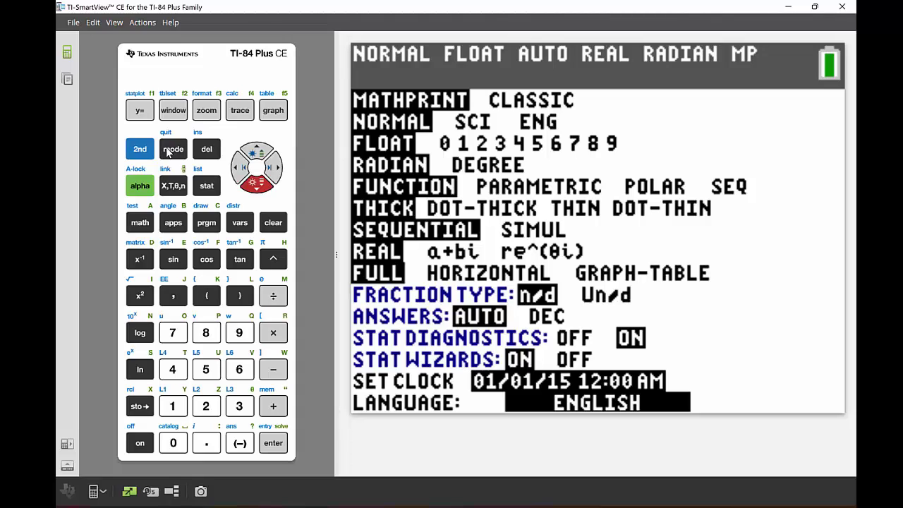
{"action": "key", "text": "Down"}
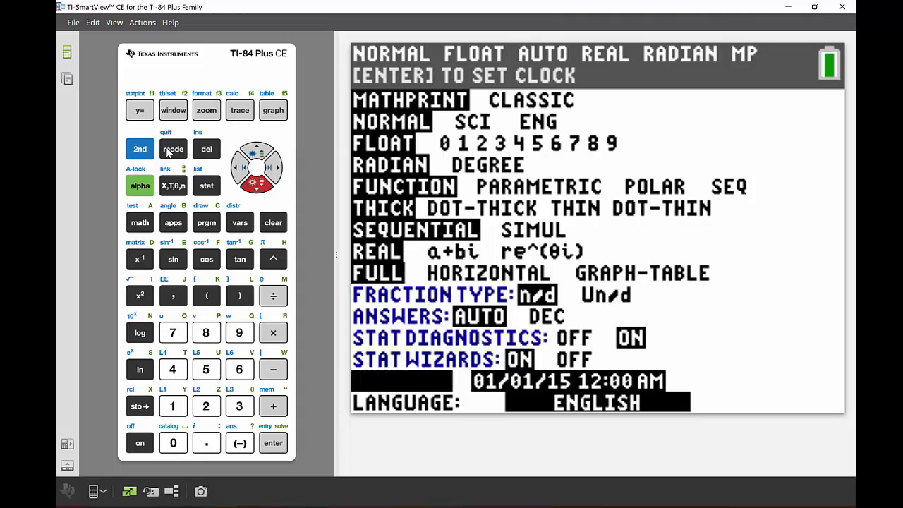
Step: Cycle the language options, leave it on ENGLISH, and open the SET CLOCK screen
{"action": "key", "text": "Down"}
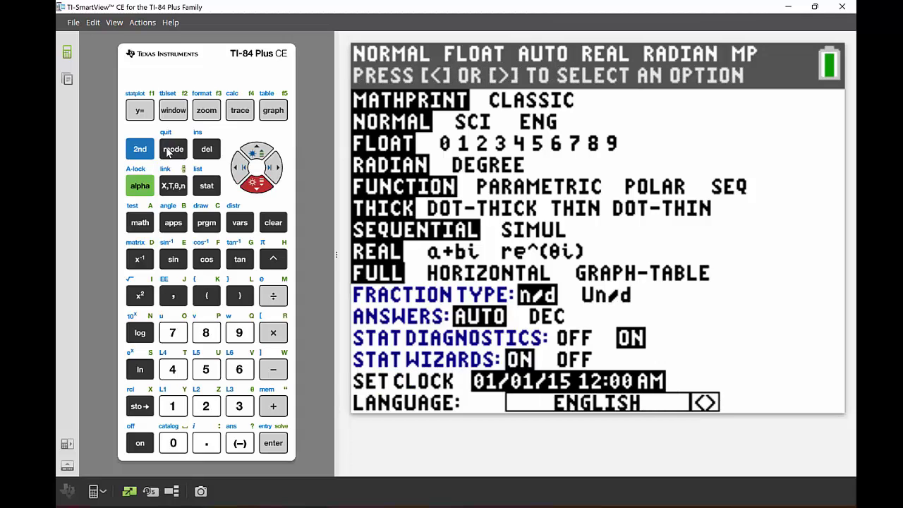
{"action": "key", "text": "Right"}
{"action": "key", "text": "Right"}
{"action": "key", "text": "Left"}
{"action": "key", "text": "Left"}
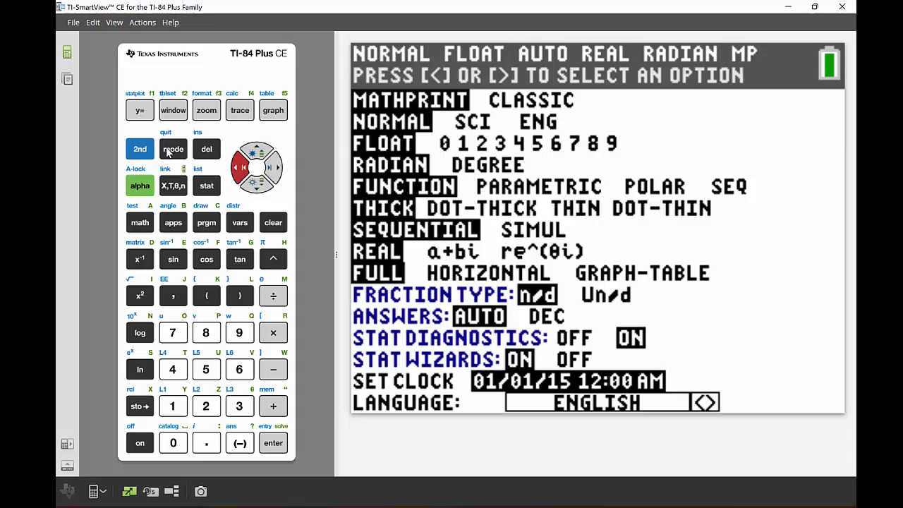
{"action": "key", "text": "Up"}
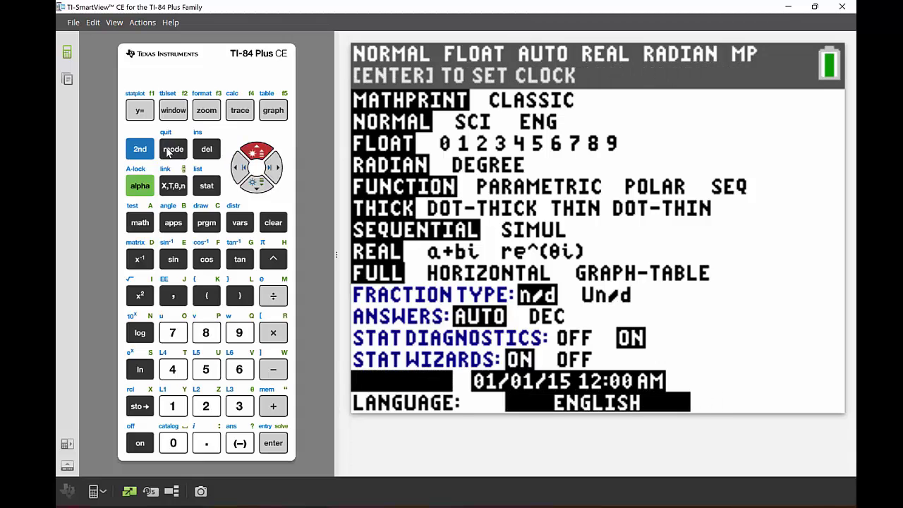
{"action": "key", "text": "Return"}
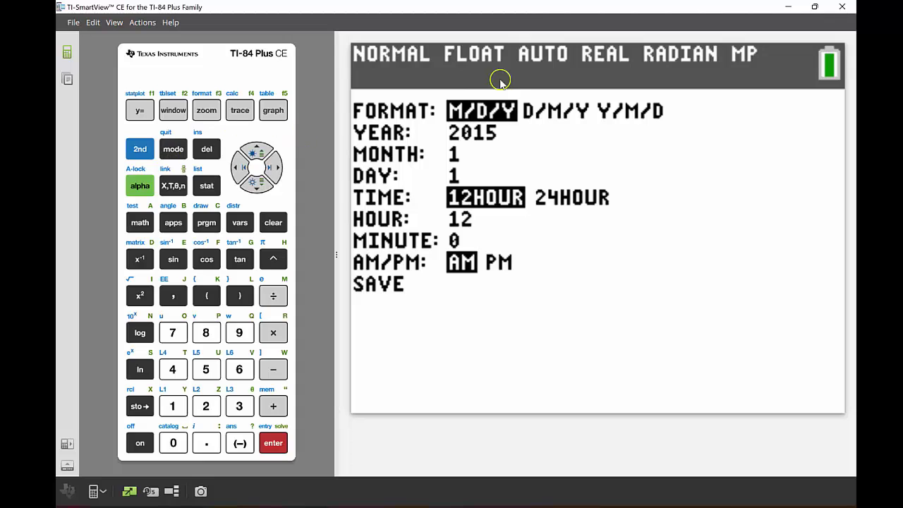
Step: Change the clock's YEAR field from 2015 to 2022
{"action": "left_click", "coordinate": [627, 106]}
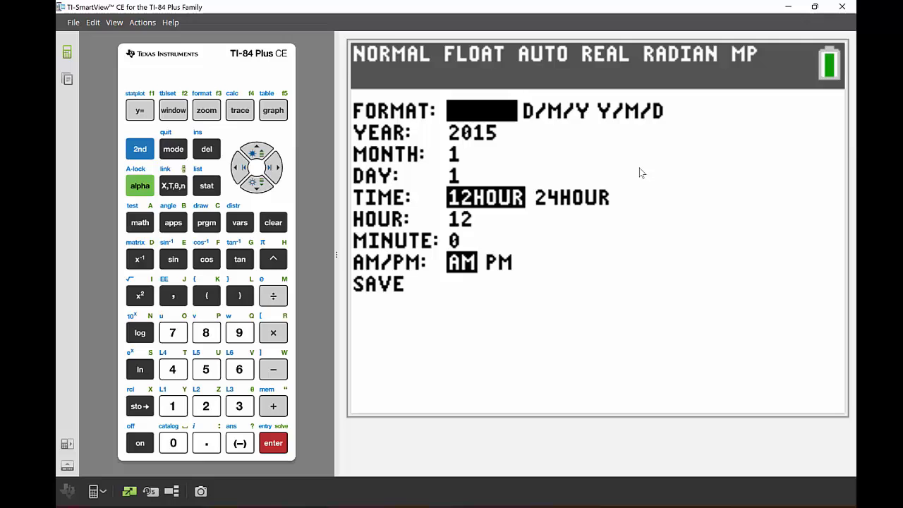
{"action": "key", "text": "Down"}
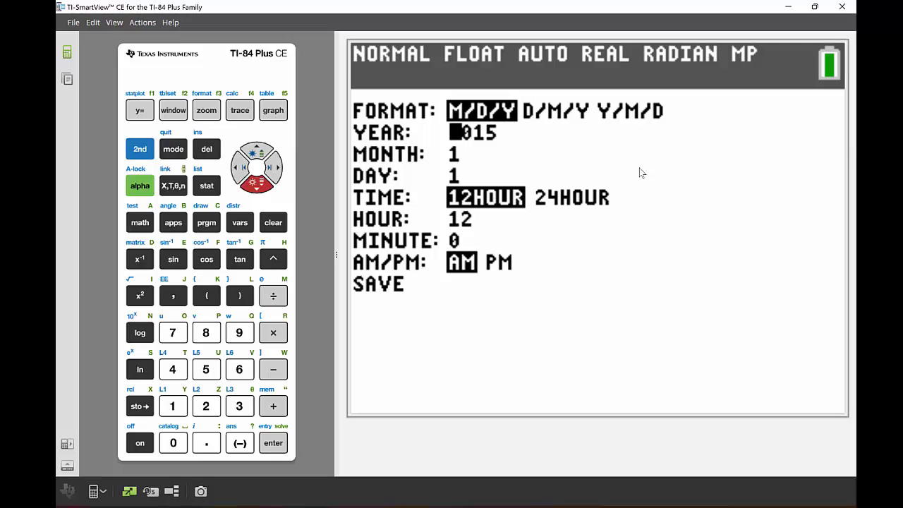
{"action": "left_click", "coordinate": [205, 404]}
{"action": "left_click", "coordinate": [182, 437]}
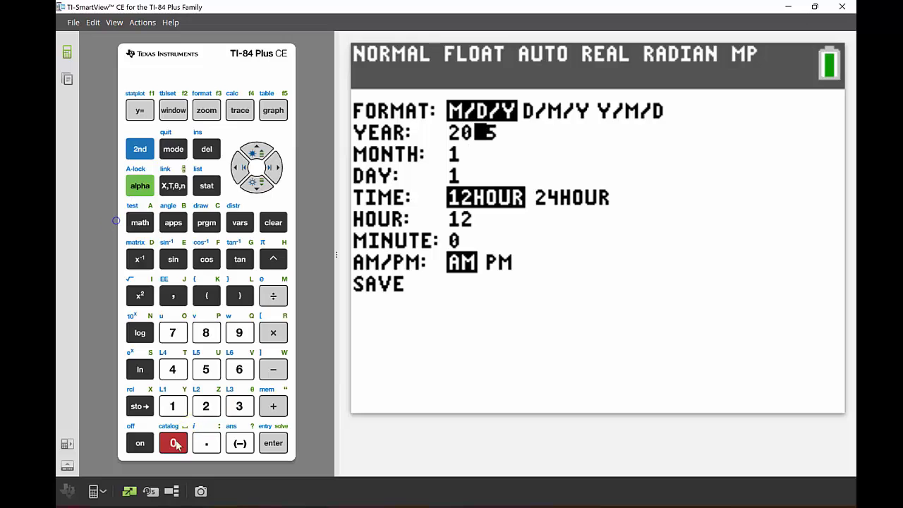
{"action": "left_click", "coordinate": [205, 404]}
{"action": "left_click", "coordinate": [205, 405]}
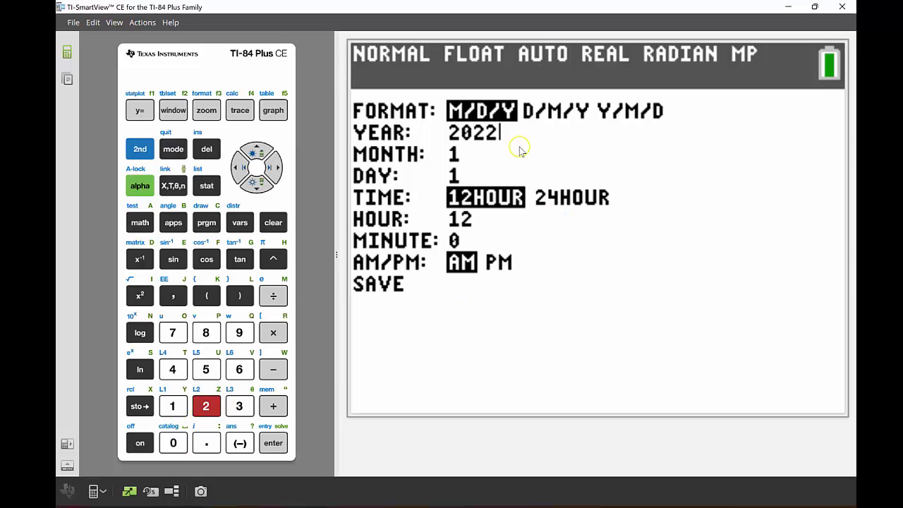
{"action": "left_click", "coordinate": [533, 252]}
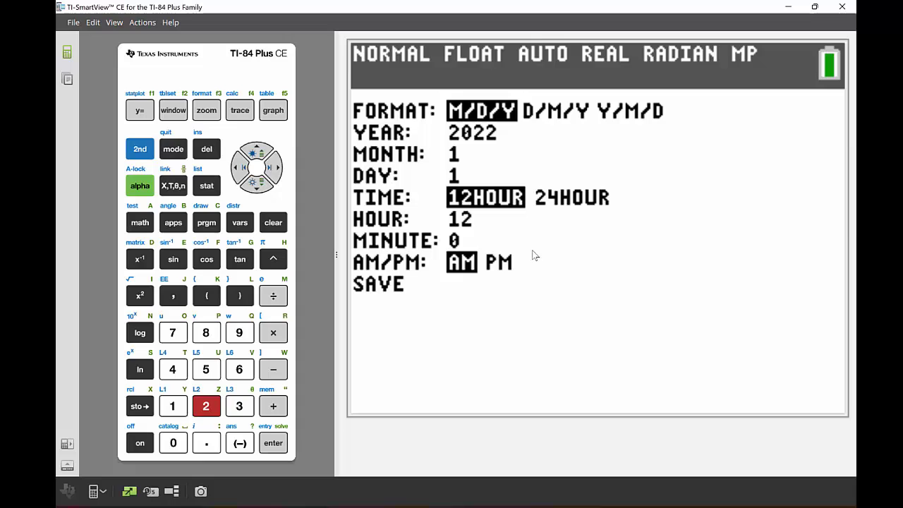
{"action": "key", "text": "Down"}
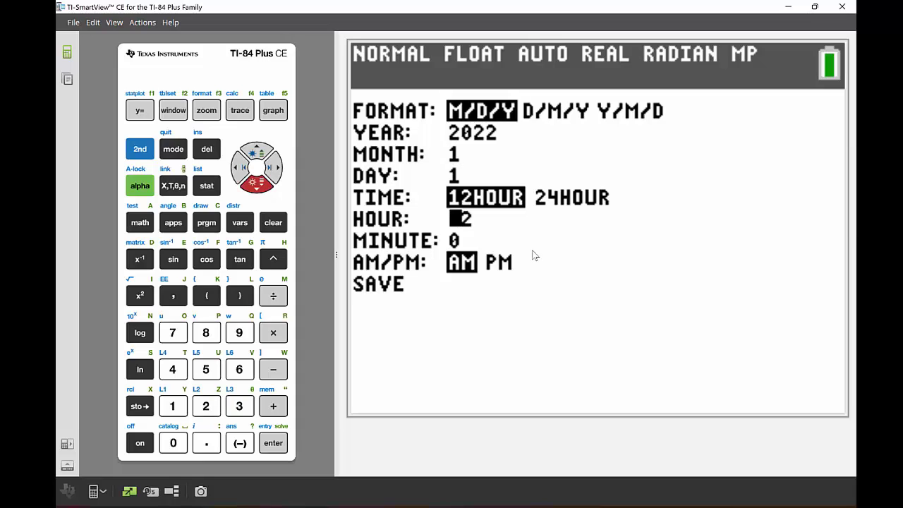
Step: Save the clock so SET CLOCK reads 01/01/22 12:00 AM on the mode screen
{"action": "key", "text": "Return"}
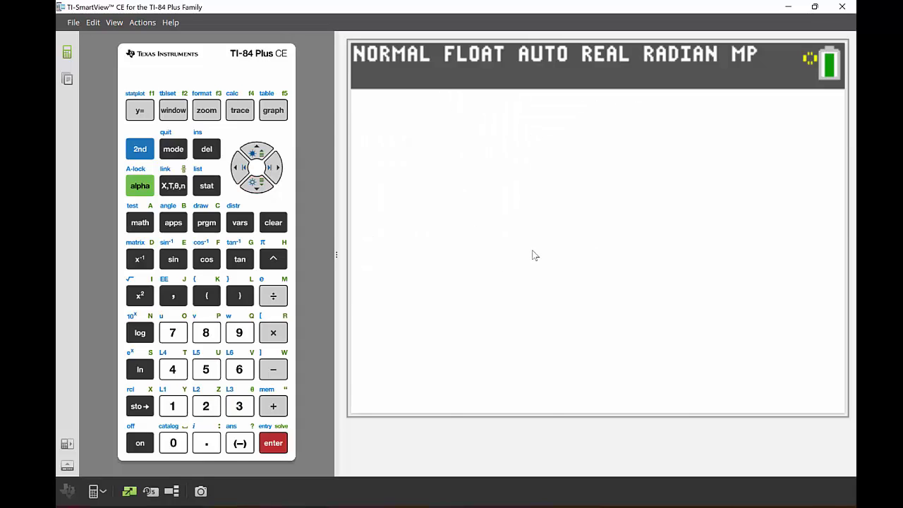
{"action": "left_click", "coordinate": [520, 455]}
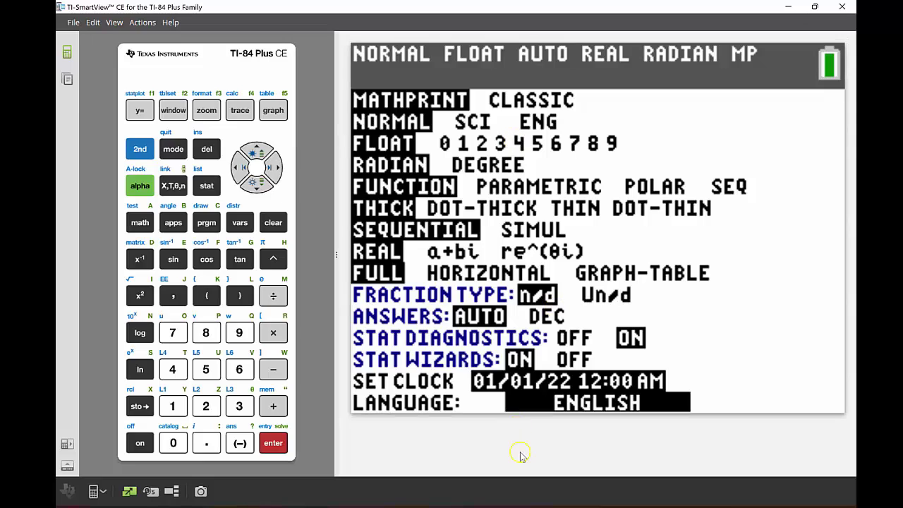